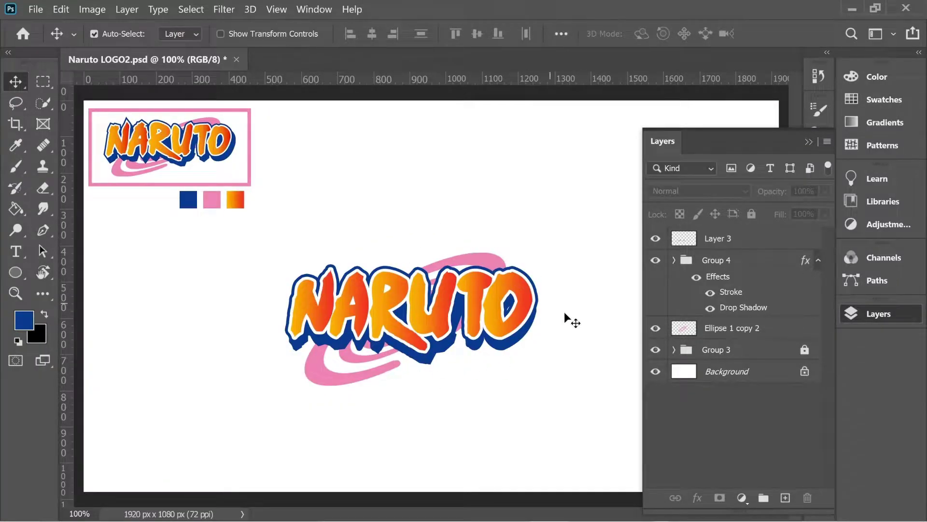
Marquee-select the old finished NARUTO logo's layers and delete them.
{"action": "left_click_drag", "start_coordinate": [590, 440], "coordinate": [283, 293]}
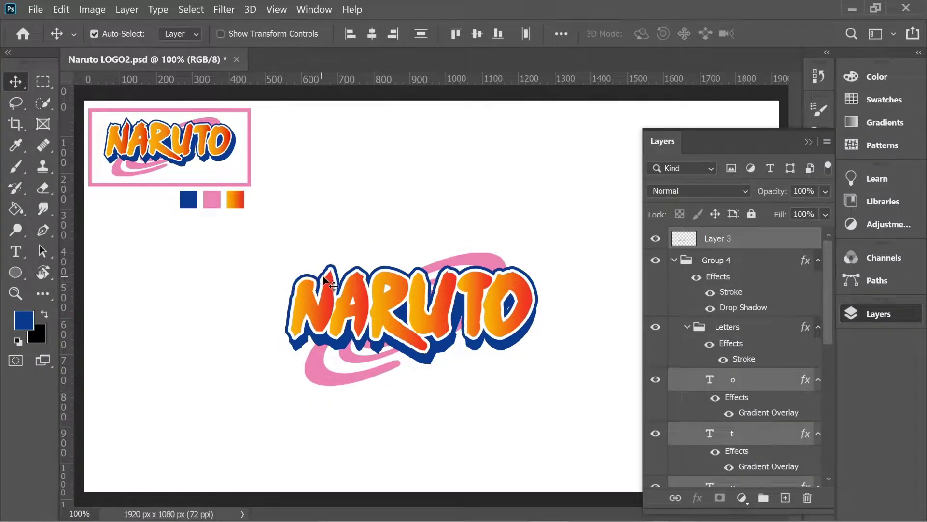
{"action": "key", "text": "Delete"}
{"action": "key", "text": "Delete"}
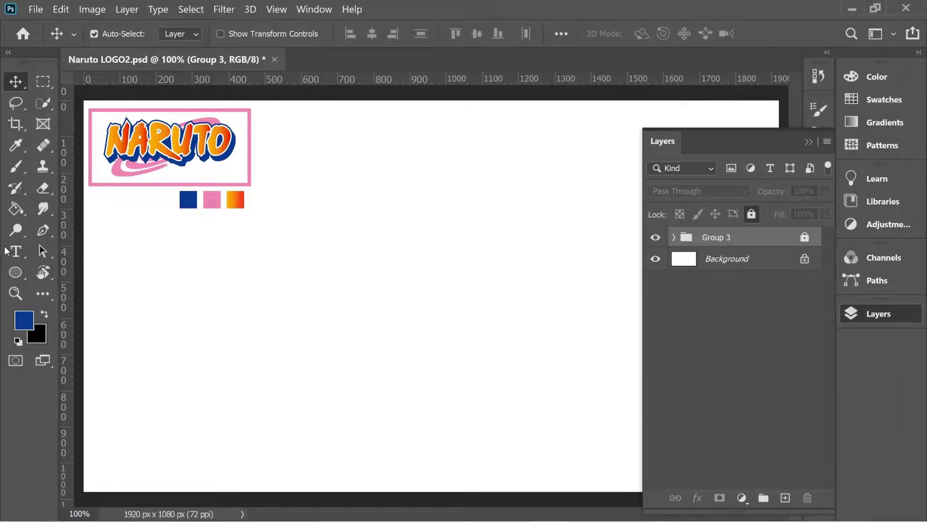
Type an orange N, then duplicate it to the right as a layer reading A.
{"action": "left_click", "coordinate": [8, 251]}
{"action": "left_click", "coordinate": [376, 307]}
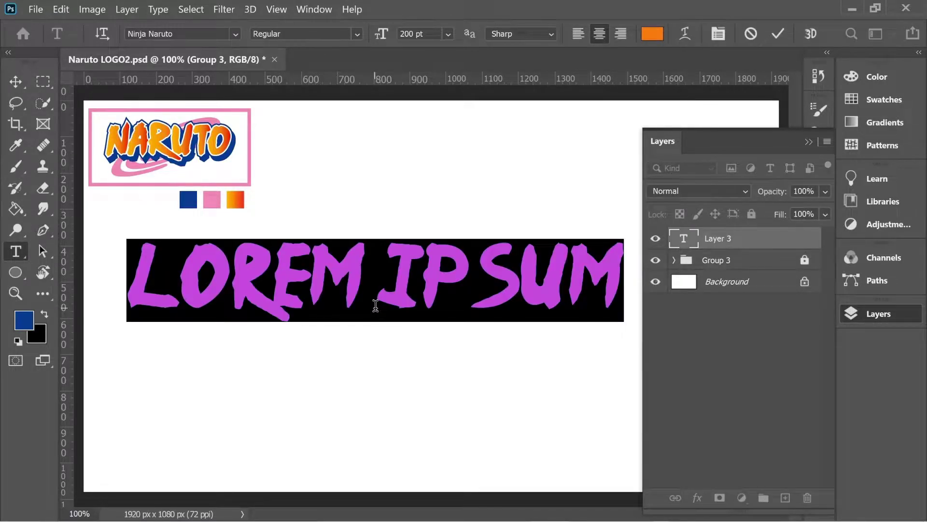
{"action": "type", "text": "N"}
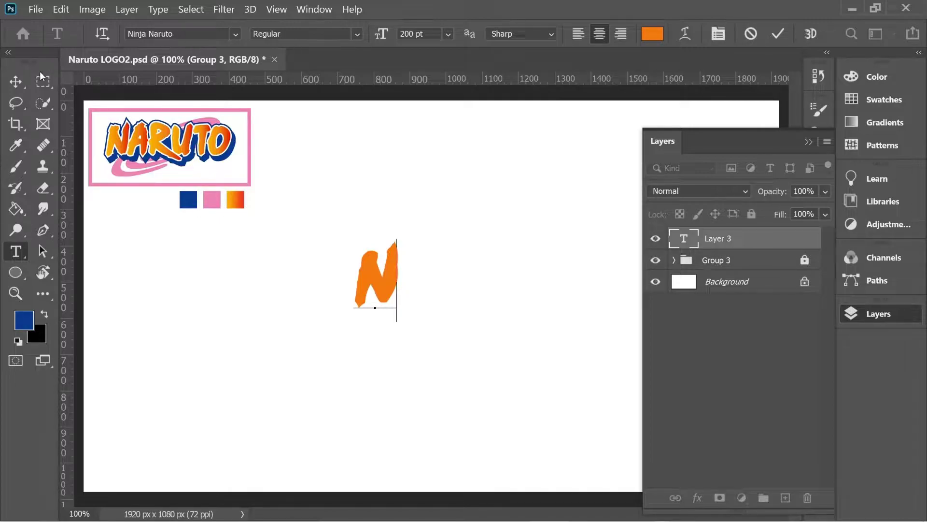
{"action": "left_click", "coordinate": [16, 81]}
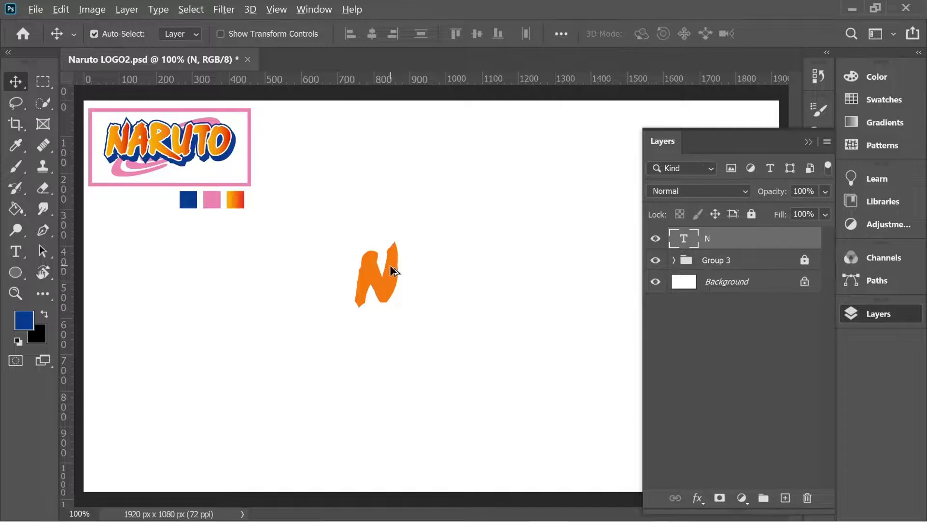
{"action": "left_click_drag", "start_coordinate": [390, 265], "coordinate": [444, 265], "text": "alt"}
{"action": "double_click", "coordinate": [449, 259]}
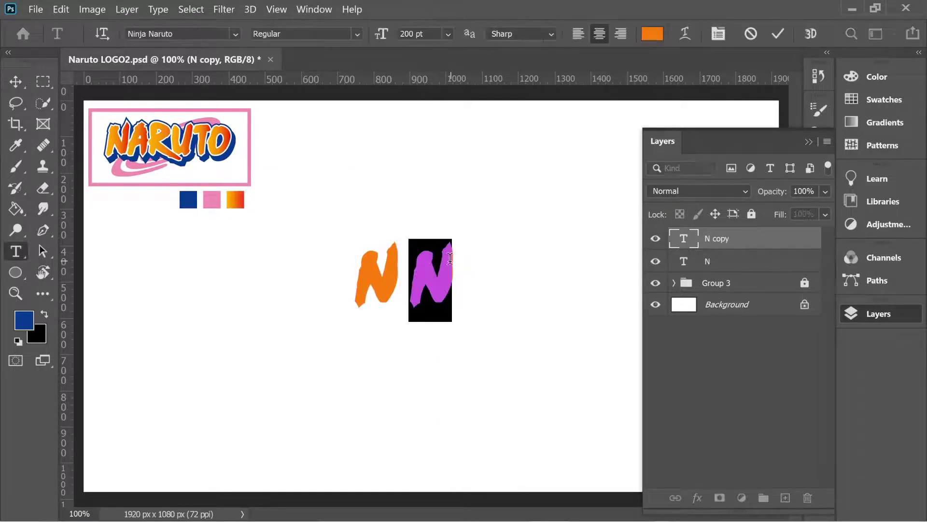
{"action": "type", "text": "A"}
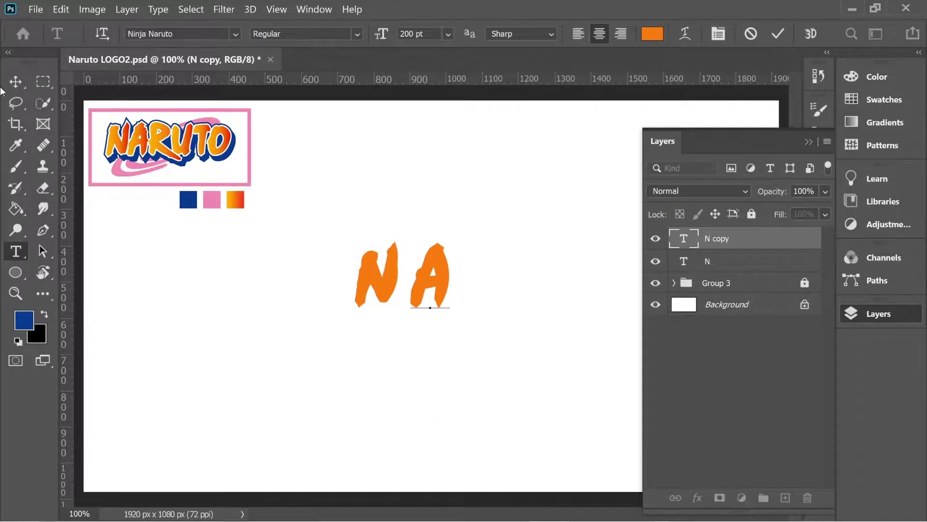
{"action": "left_click", "coordinate": [15, 81]}
Duplicate the letters further right and retype them as R, U, T and O.
{"action": "left_click_drag", "start_coordinate": [445, 271], "coordinate": [501, 270], "text": "alt"}
{"action": "double_click", "coordinate": [498, 271]}
{"action": "type", "text": "R"}
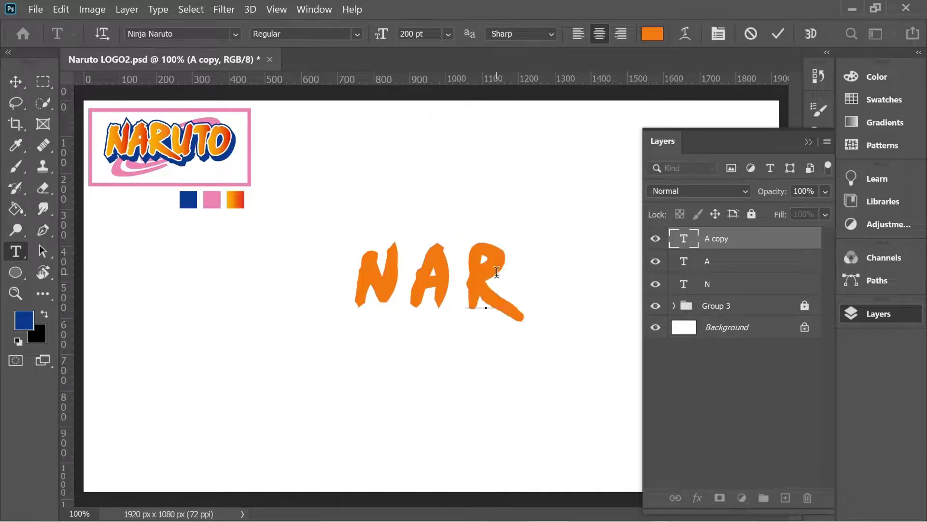
{"action": "key", "text": "ctrl+Return"}
{"action": "mouse_move", "coordinate": [497, 315]}
{"action": "left_mouse_down", "text": "alt"}
{"action": "mouse_move", "coordinate": [434, 318]}
{"action": "mouse_move", "coordinate": [551, 314]}
{"action": "left_mouse_up", "text": "alt"}
{"action": "type", "text": "UTT"}
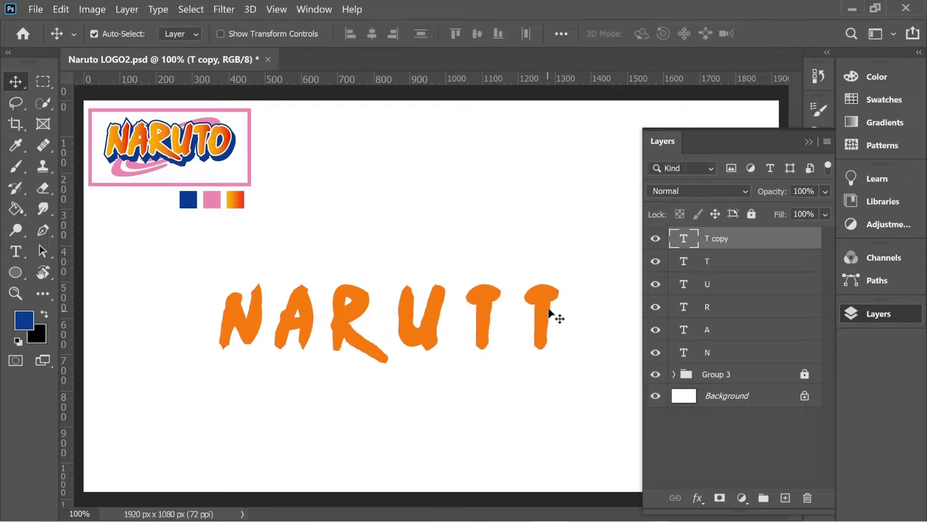
{"action": "double_click", "coordinate": [550, 314]}
{"action": "type", "text": "o"}
{"action": "key", "text": "ctrl+Return"}
{"action": "left_click", "coordinate": [534, 375]}
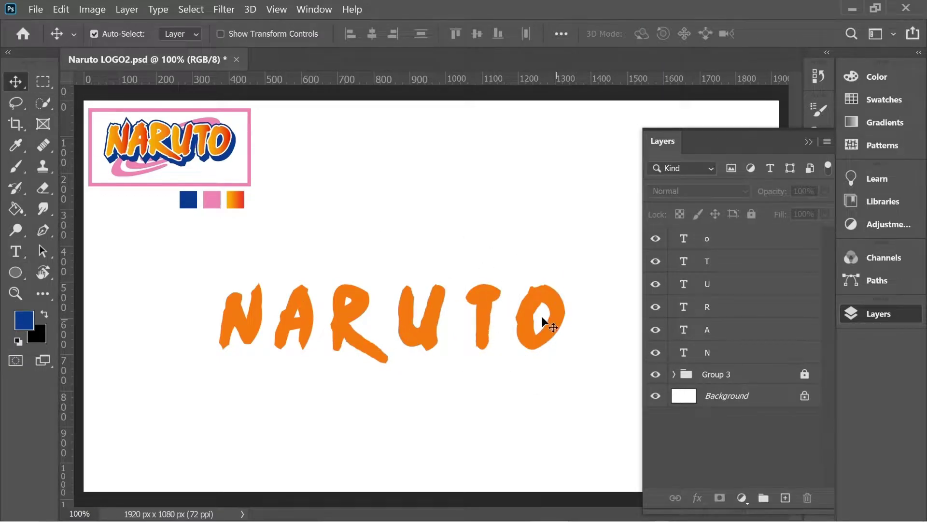
Slide the A, R, U, T and O layers left against each preceding letter.
{"action": "left_click_drag", "start_coordinate": [307, 306], "coordinate": [295, 309]}
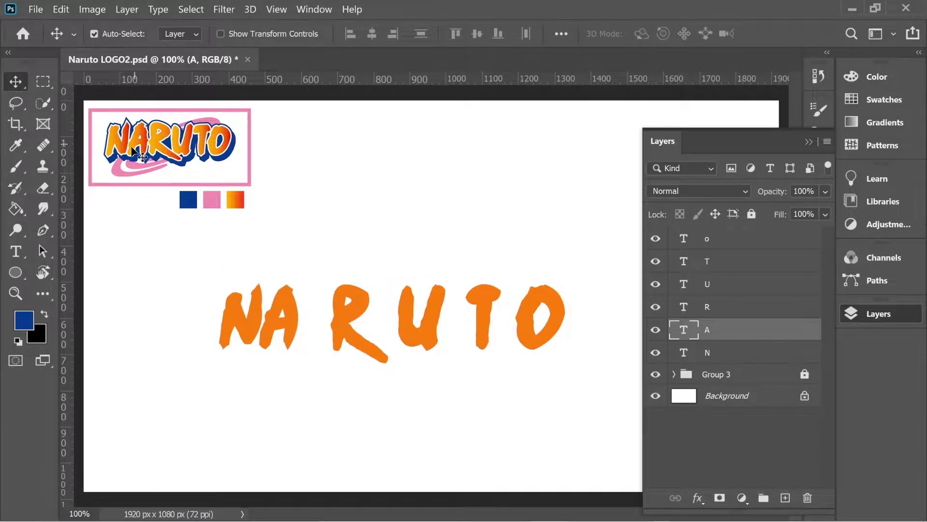
{"action": "left_click_drag", "start_coordinate": [352, 319], "coordinate": [330, 314]}
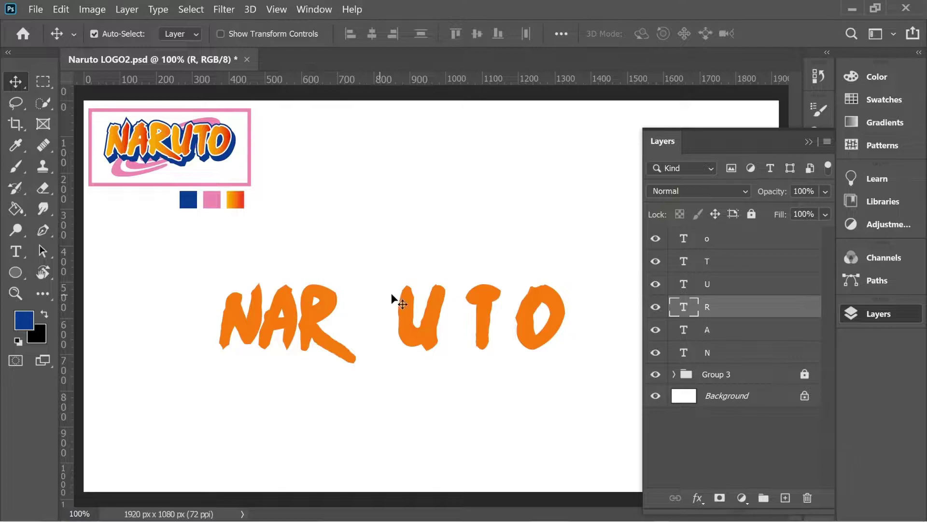
{"action": "left_click_drag", "start_coordinate": [410, 317], "coordinate": [346, 312]}
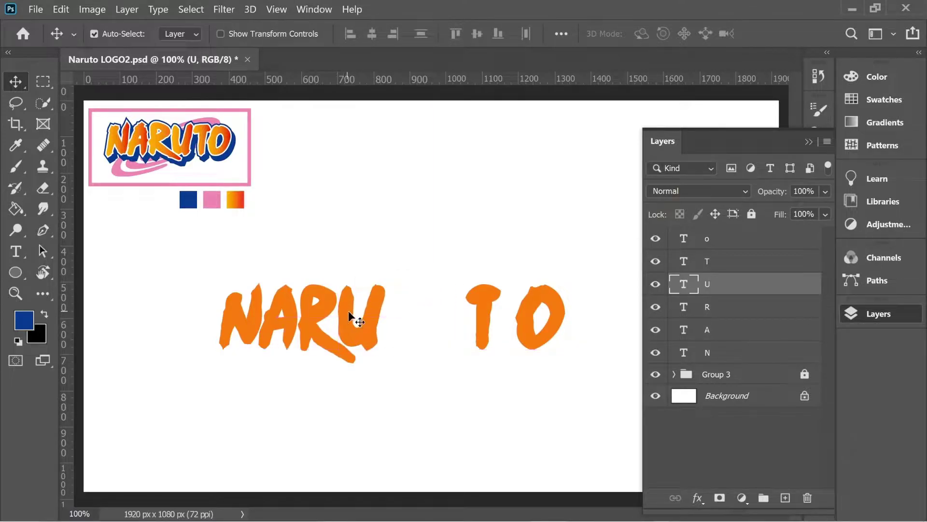
{"action": "left_click_drag", "start_coordinate": [486, 317], "coordinate": [424, 304]}
{"action": "left_click_drag", "start_coordinate": [533, 315], "coordinate": [466, 309]}
{"action": "left_click", "coordinate": [478, 360]}
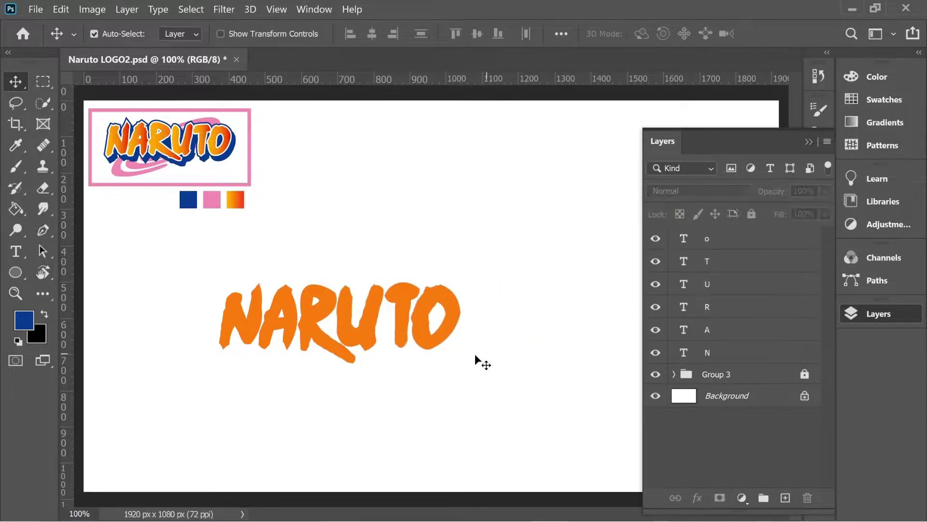
{"action": "left_click_drag", "start_coordinate": [681, 351], "coordinate": [672, 339]}
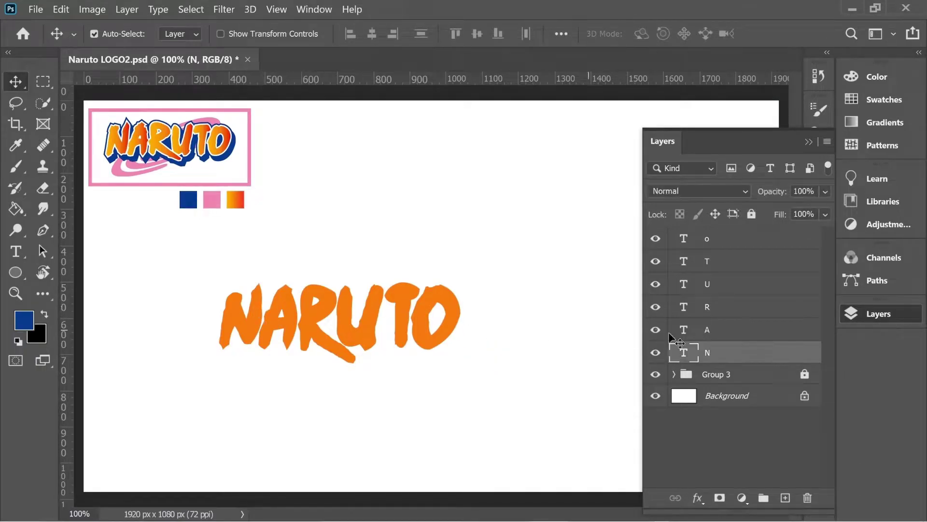
Add a Gradient Overlay to N from yellow #fdb600 to red #ef2f23.
{"action": "right_click", "coordinate": [728, 359]}
{"action": "left_click", "coordinate": [617, 25]}
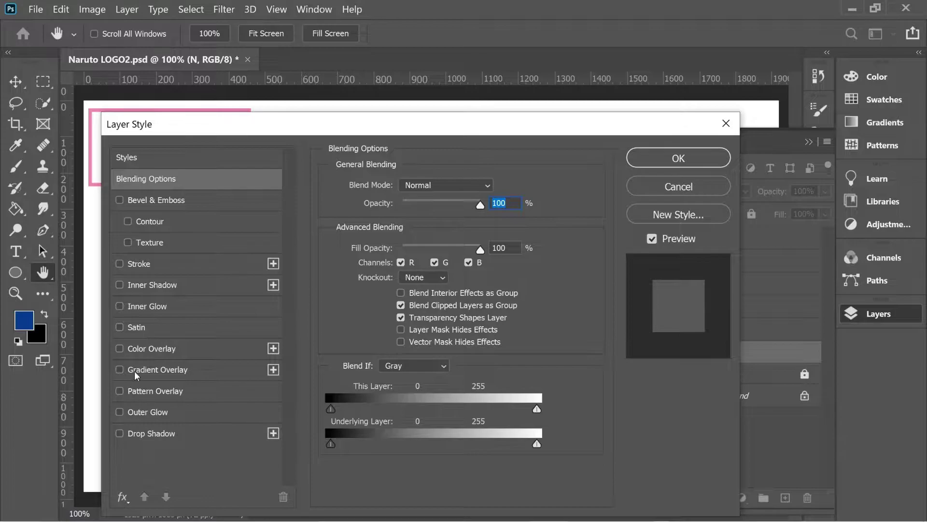
{"action": "left_click", "coordinate": [135, 370]}
{"action": "left_click", "coordinate": [412, 226]}
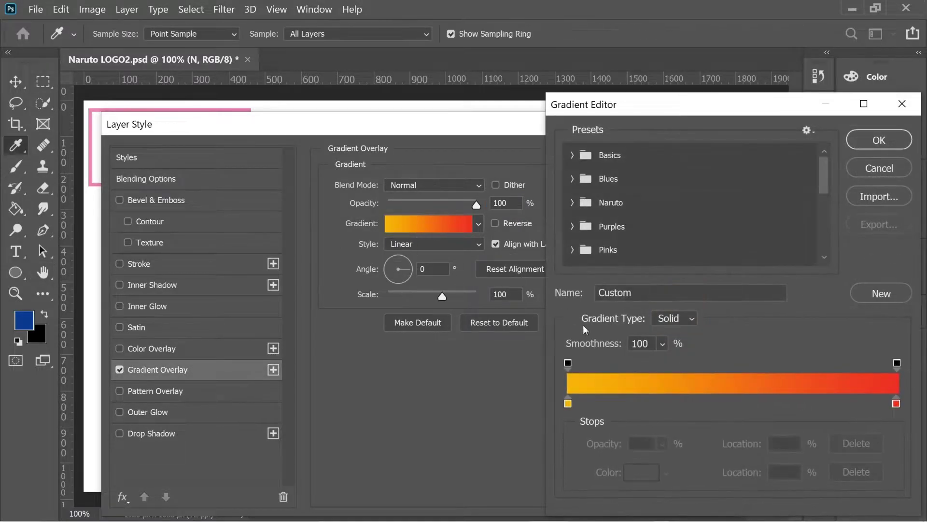
{"action": "double_click", "coordinate": [568, 402]}
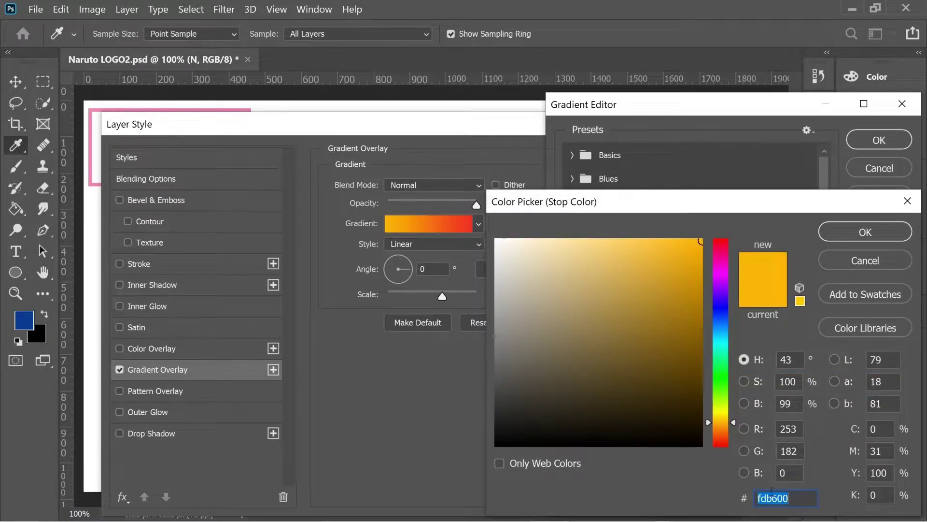
{"action": "left_click", "coordinate": [867, 231]}
{"action": "double_click", "coordinate": [897, 403]}
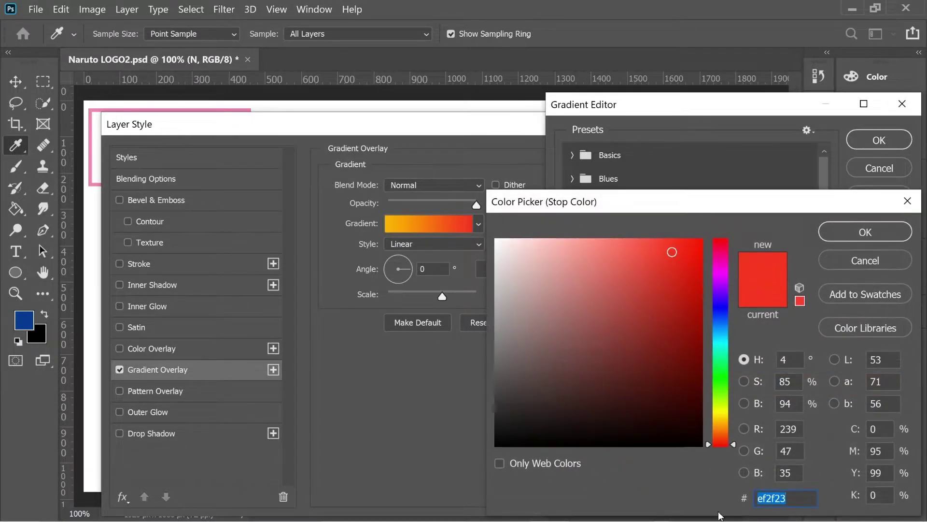
{"action": "left_click", "coordinate": [867, 232]}
{"action": "left_click", "coordinate": [879, 140]}
{"action": "left_click", "coordinate": [680, 158]}
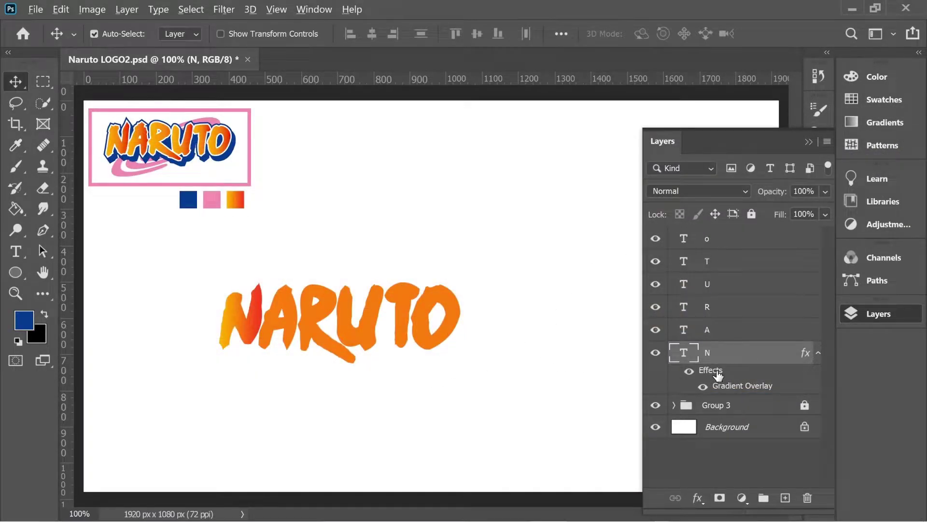
Copy N's gradient effect onto the other letters and group all six letter layers.
{"action": "mouse_move", "coordinate": [717, 373]}
{"action": "left_mouse_down"}
{"action": "mouse_move", "coordinate": [707, 309]}
{"action": "mouse_move", "coordinate": [715, 243]}
{"action": "left_mouse_up"}
{"action": "scroll", "coordinate": [710, 268], "scroll_direction": "up", "scroll_amount": 1}
{"action": "left_click_drag", "start_coordinate": [536, 373], "coordinate": [135, 259]}
{"action": "scroll", "coordinate": [696, 304], "scroll_direction": "down", "scroll_amount": 2}
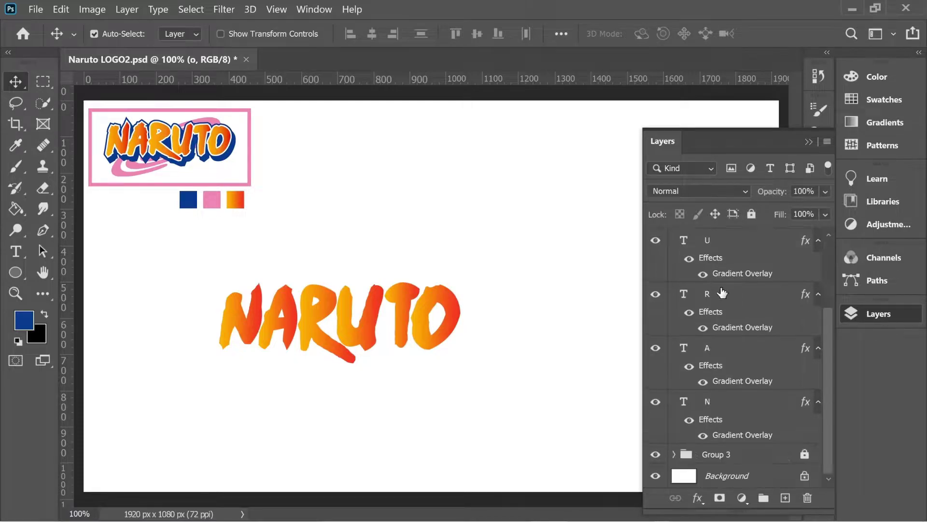
{"action": "left_click", "coordinate": [717, 412], "text": "shift"}
{"action": "scroll", "coordinate": [717, 412], "scroll_direction": "up", "scroll_amount": 2}
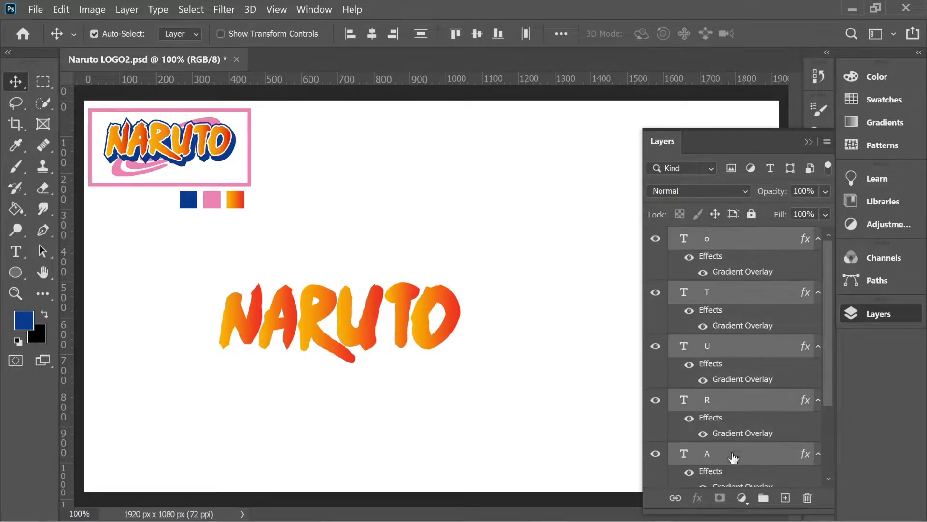
{"action": "left_click", "coordinate": [770, 501]}
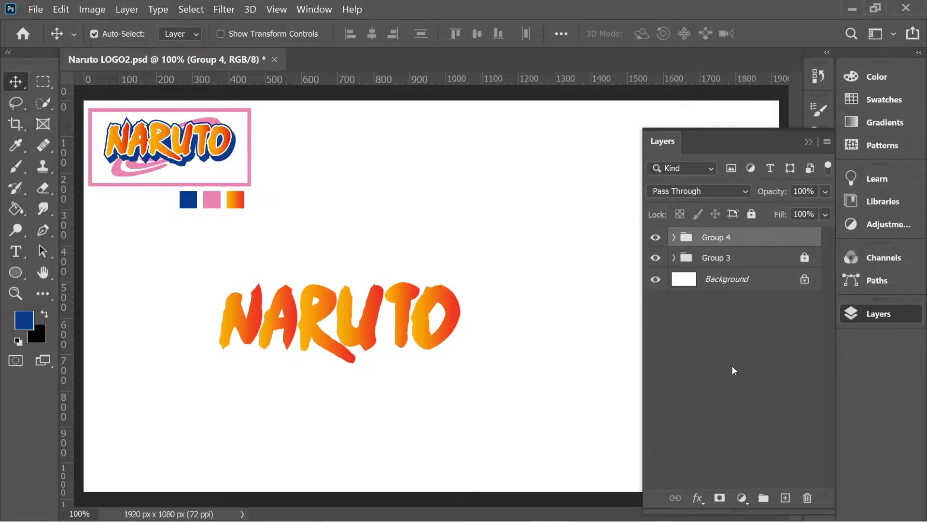
Give the letter group an 8 px outside Stroke in white #ffffff.
{"action": "left_click", "coordinate": [712, 305]}
{"action": "left_click", "coordinate": [711, 243]}
{"action": "left_click", "coordinate": [697, 498]}
{"action": "left_click", "coordinate": [727, 382]}
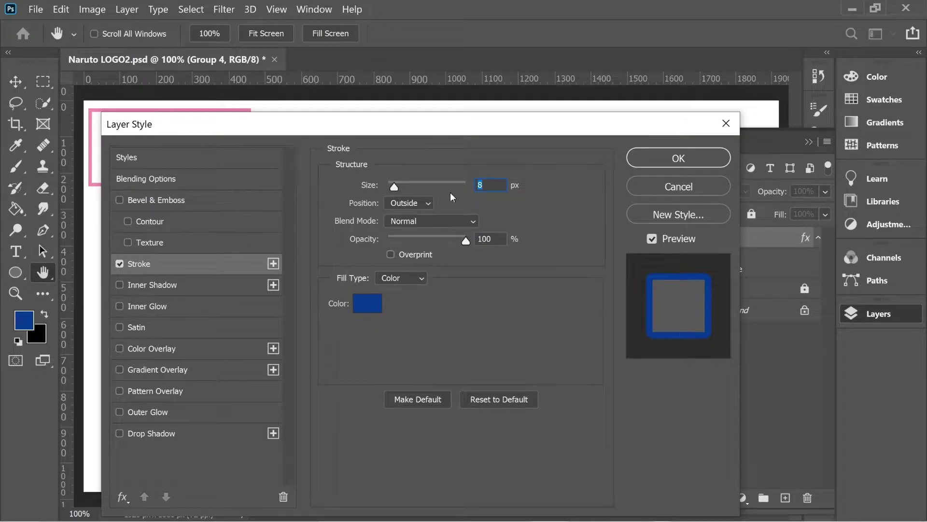
{"action": "left_click", "coordinate": [367, 303]}
{"action": "type", "text": "ffffff"}
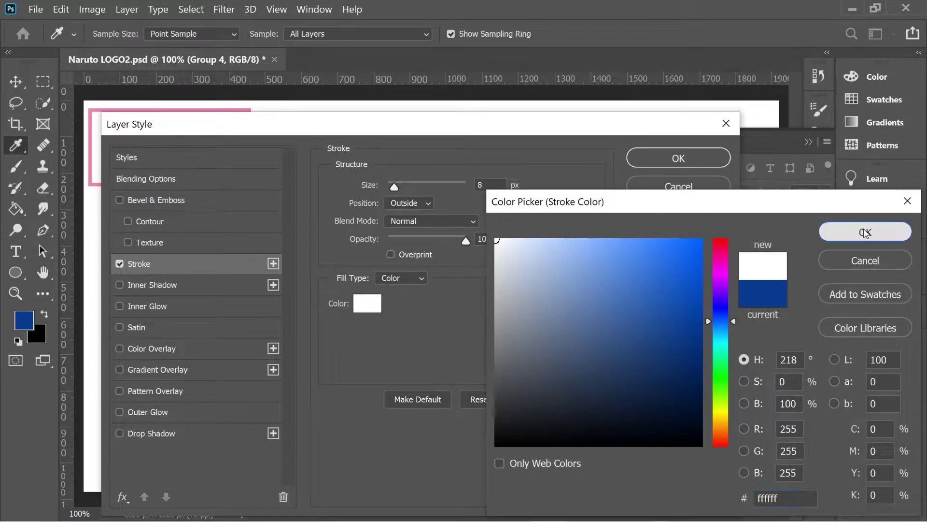
{"action": "left_click", "coordinate": [864, 233]}
{"action": "left_click", "coordinate": [671, 160]}
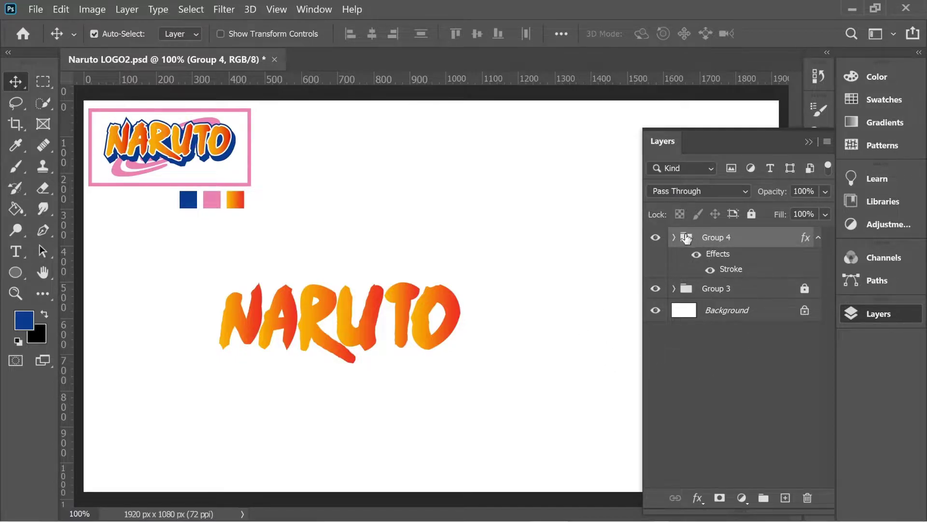
Draw a black rectangle around NARUTO and place its layer below the letters.
{"action": "left_click", "coordinate": [18, 274]}
{"action": "left_click", "coordinate": [91, 271]}
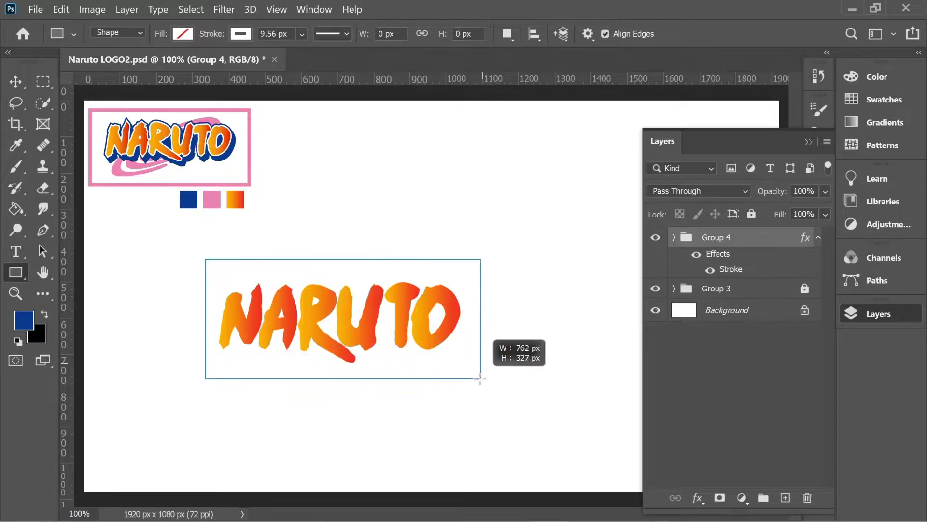
{"action": "left_click_drag", "start_coordinate": [205, 259], "coordinate": [480, 378]}
{"action": "left_click", "coordinate": [50, 469]}
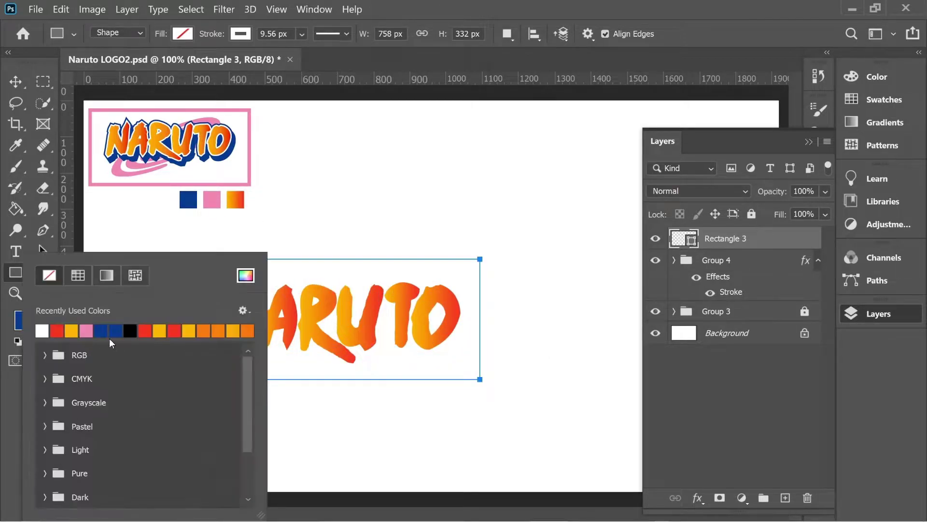
{"action": "left_click", "coordinate": [137, 332]}
{"action": "left_click", "coordinate": [288, 210]}
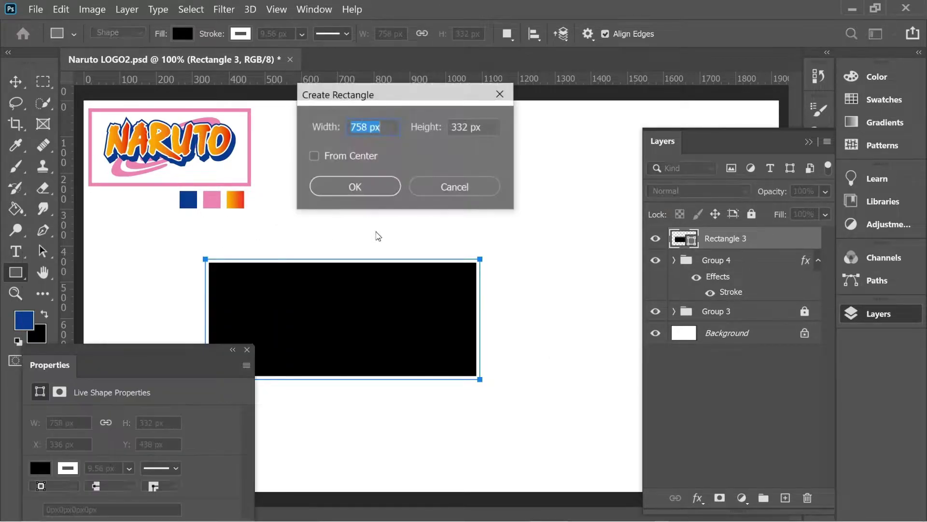
{"action": "key", "text": "Escape"}
{"action": "left_click_drag", "start_coordinate": [683, 235], "coordinate": [715, 297]}
Rename Group 4 to Letters and nest it inside a new group named Letter2.
{"action": "left_click", "coordinate": [720, 242]}
{"action": "double_click", "coordinate": [717, 237]}
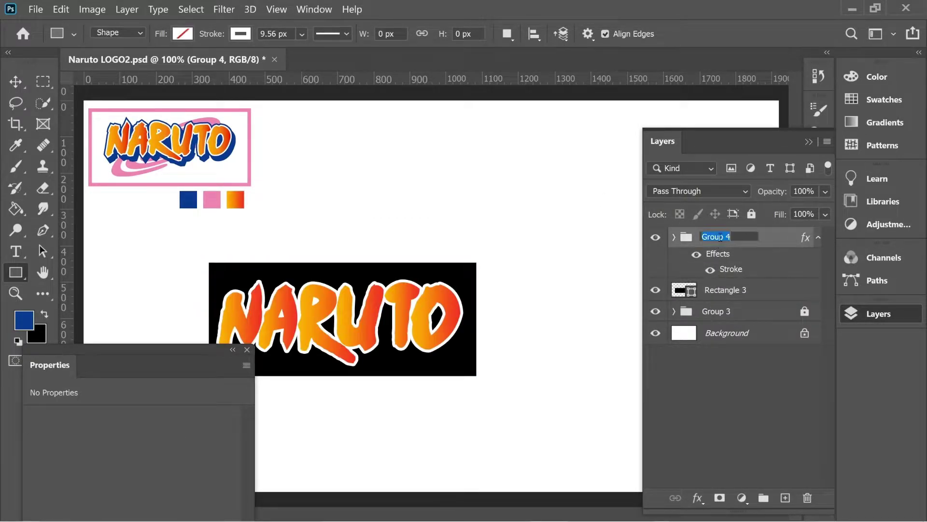
{"action": "type", "text": "Letters"}
{"action": "key", "text": "Return"}
{"action": "key", "text": "v"}
{"action": "left_click", "coordinate": [765, 498]}
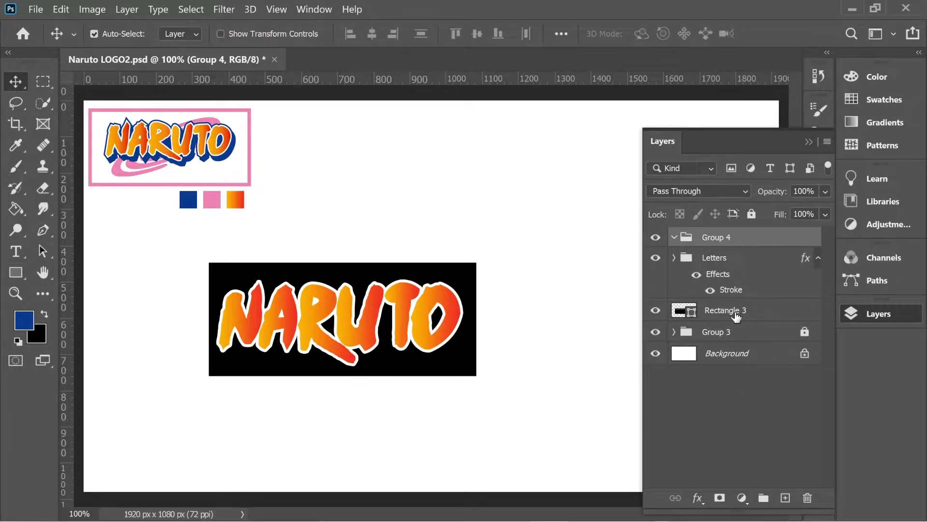
{"action": "left_click_drag", "start_coordinate": [720, 260], "coordinate": [718, 239]}
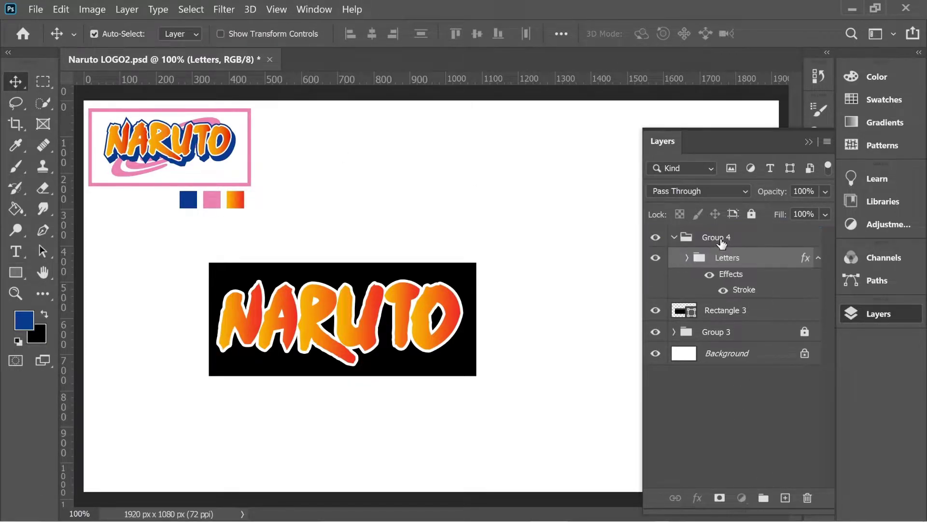
{"action": "double_click", "coordinate": [721, 239]}
{"action": "type", "text": "Letter2"}
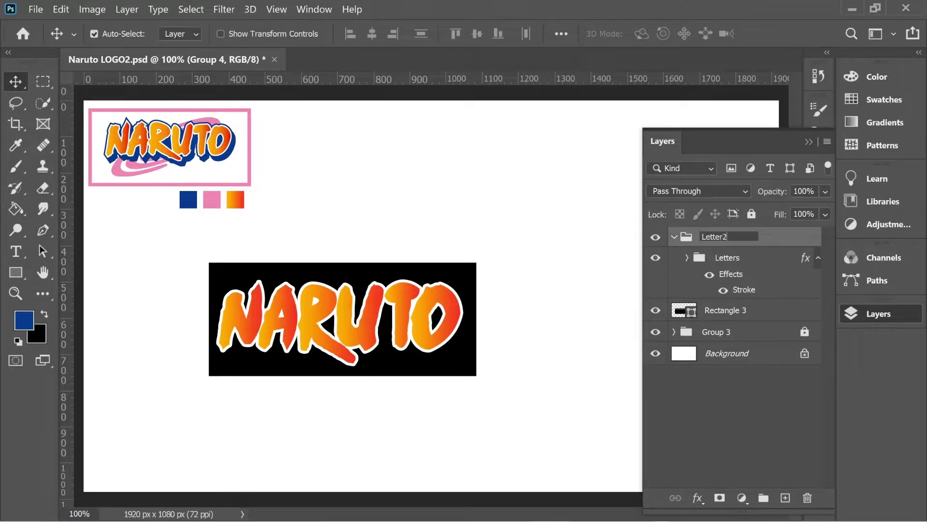
{"action": "key", "text": "Return"}
Give Letter2 an 8 px outside blue Stroke and a blue Drop Shadow at 95°, 29 px.
{"action": "left_click", "coordinate": [698, 497]}
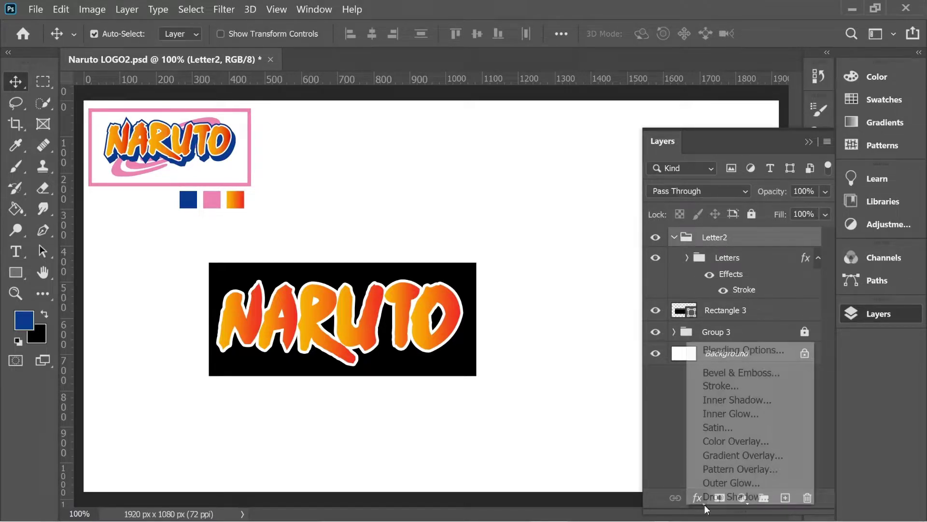
{"action": "left_click", "coordinate": [721, 386]}
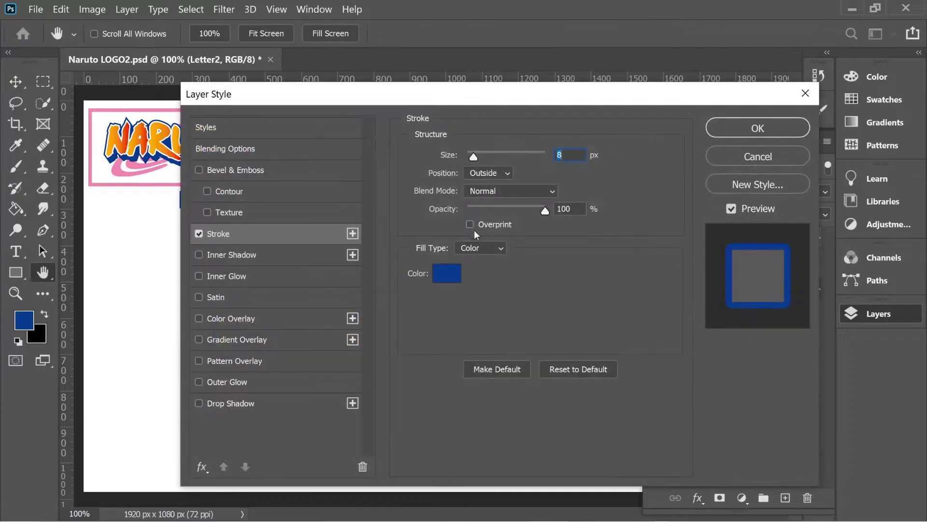
{"action": "left_click_drag", "start_coordinate": [502, 101], "coordinate": [571, 116]}
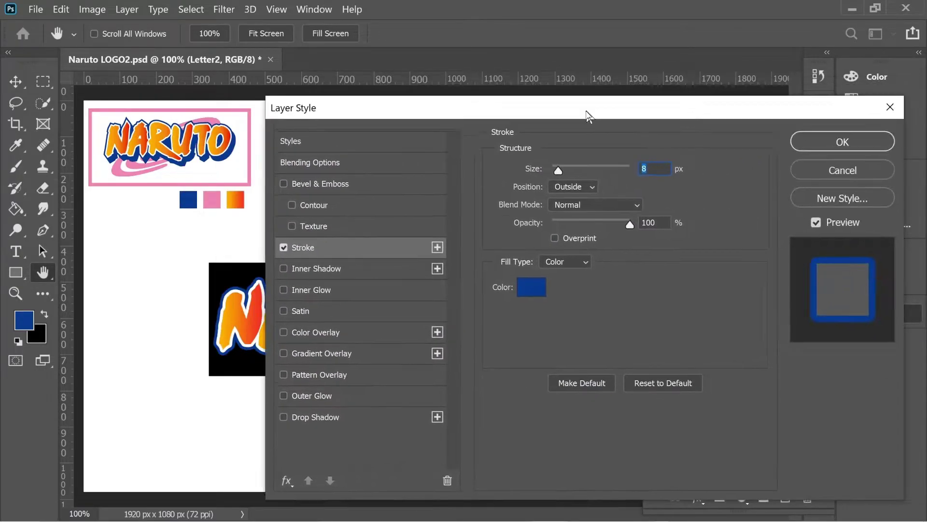
{"action": "left_click_drag", "start_coordinate": [478, 109], "coordinate": [658, 87]}
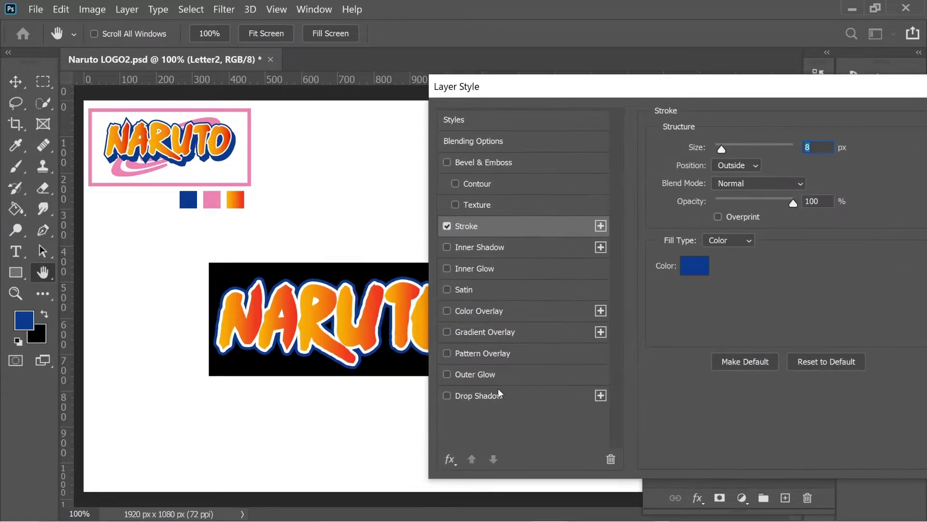
{"action": "left_click", "coordinate": [447, 396]}
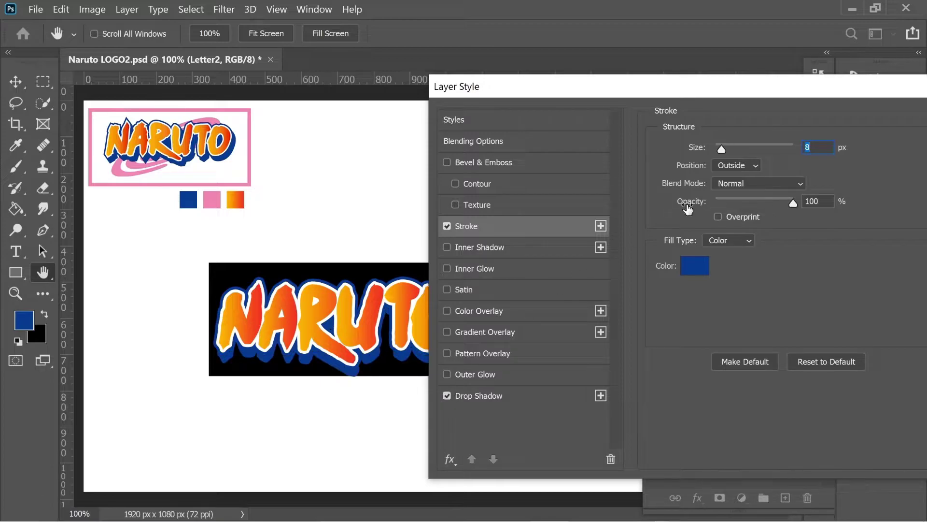
{"action": "left_click", "coordinate": [489, 400]}
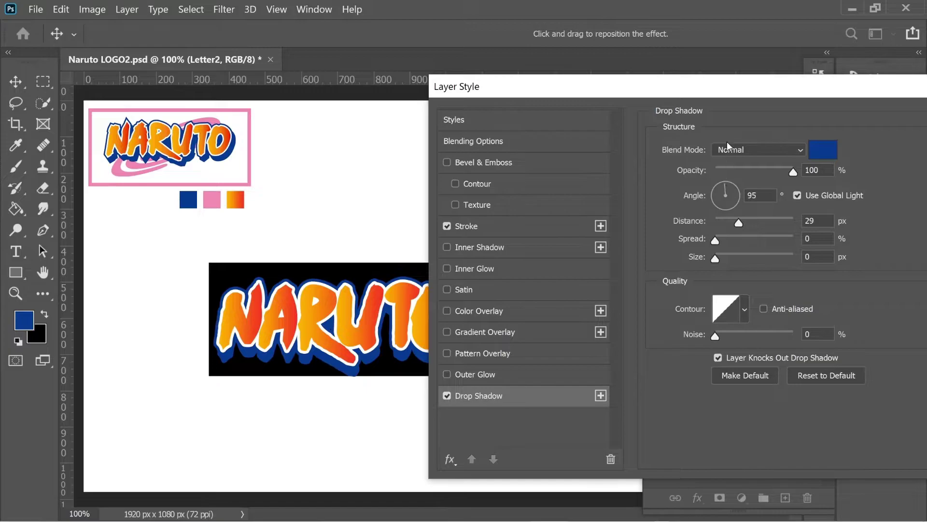
{"action": "left_click_drag", "start_coordinate": [752, 90], "coordinate": [734, 96]}
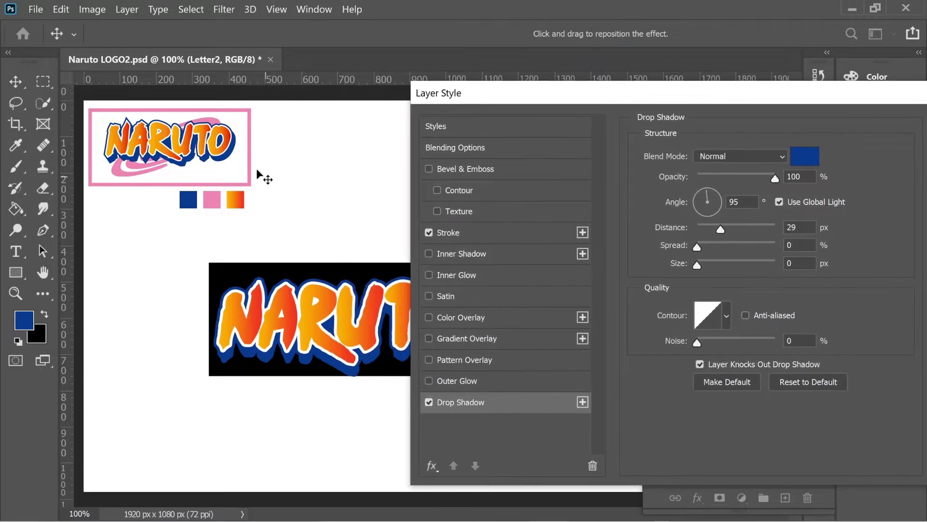
{"action": "left_click_drag", "start_coordinate": [596, 100], "coordinate": [268, 98]}
{"action": "left_click", "coordinate": [681, 126]}
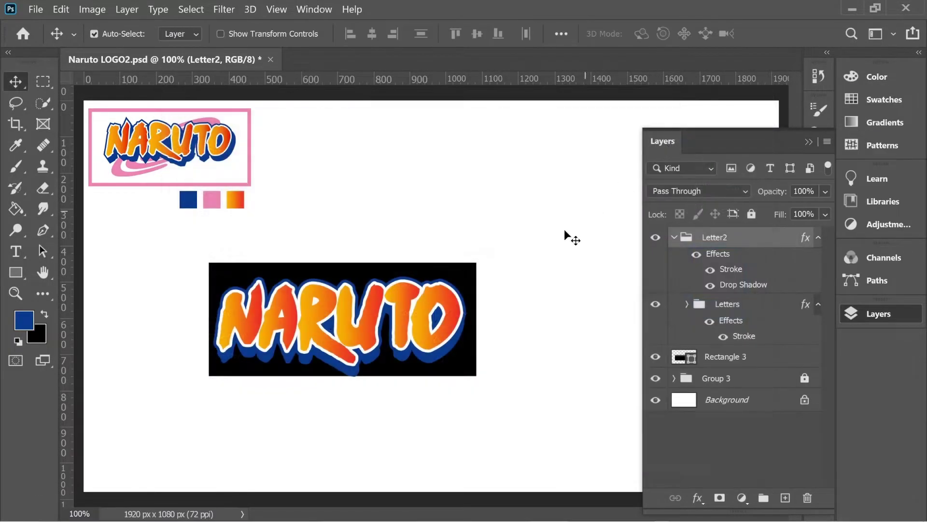
Delete the black rectangle, unlock Group 3, and move the reference logo above the lettering.
{"action": "left_click", "coordinate": [468, 274]}
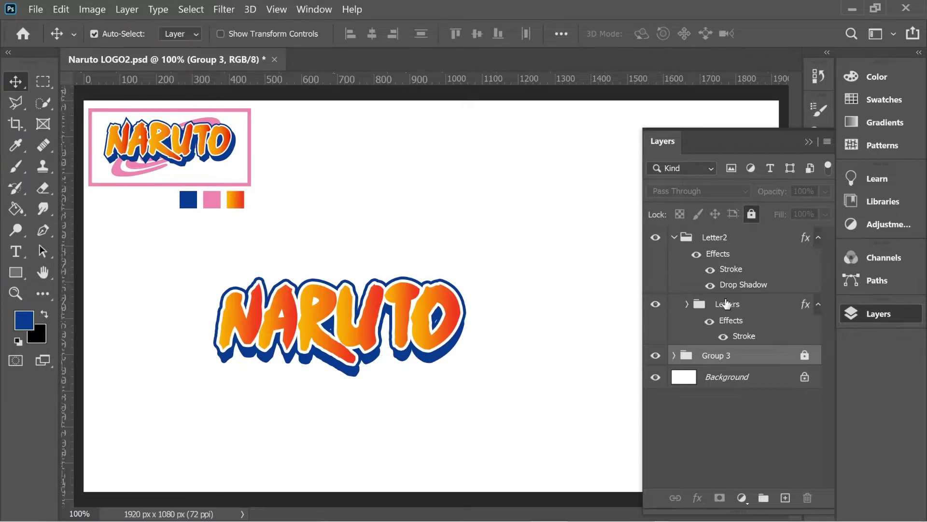
{"action": "left_click", "coordinate": [804, 356]}
{"action": "left_click_drag", "start_coordinate": [132, 135], "coordinate": [350, 239]}
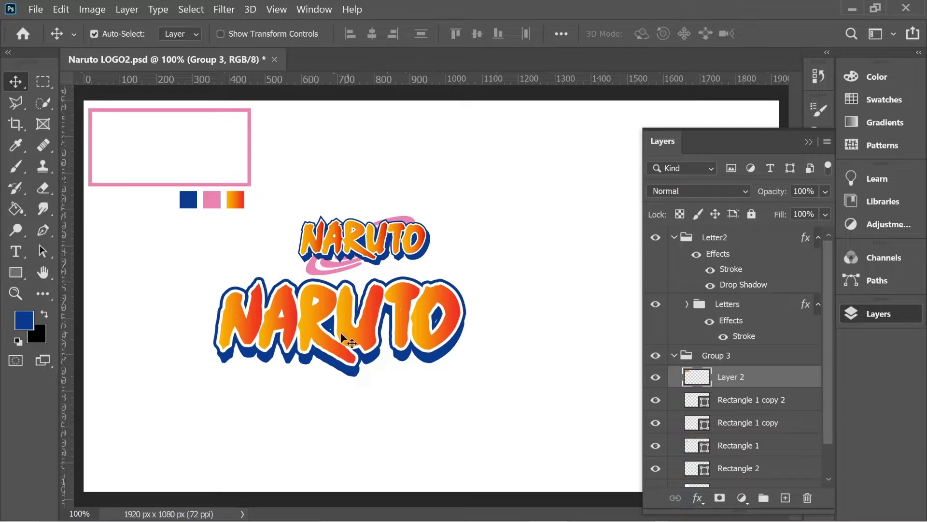
Zoom to 300% and begin a Polygonal Lasso outline of a gap under the blue shadow.
{"action": "left_click", "coordinate": [16, 102]}
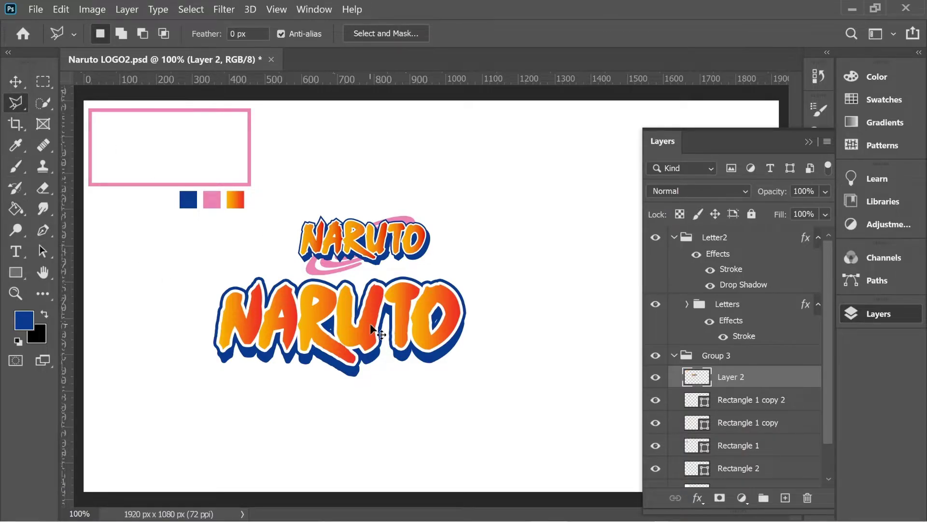
{"action": "scroll", "coordinate": [371, 323], "scroll_direction": "up", "scroll_amount": 2}
{"action": "mouse_move", "coordinate": [365, 325]}
{"action": "left_mouse_down"}
{"action": "mouse_move", "coordinate": [583, 347]}
{"action": "mouse_move", "coordinate": [398, 275]}
{"action": "left_mouse_up"}
{"action": "left_click", "coordinate": [315, 373]}
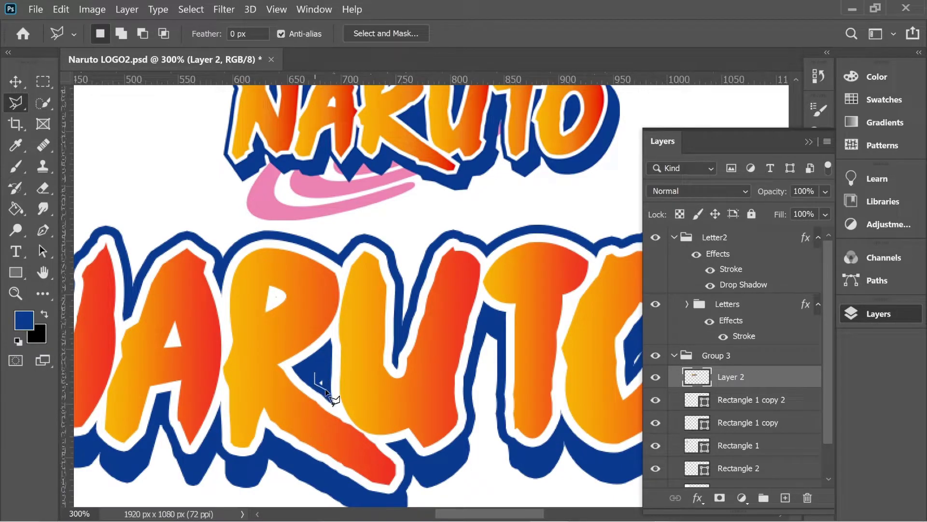
{"action": "left_click", "coordinate": [325, 389]}
{"action": "left_click_drag", "start_coordinate": [317, 379], "coordinate": [386, 284]}
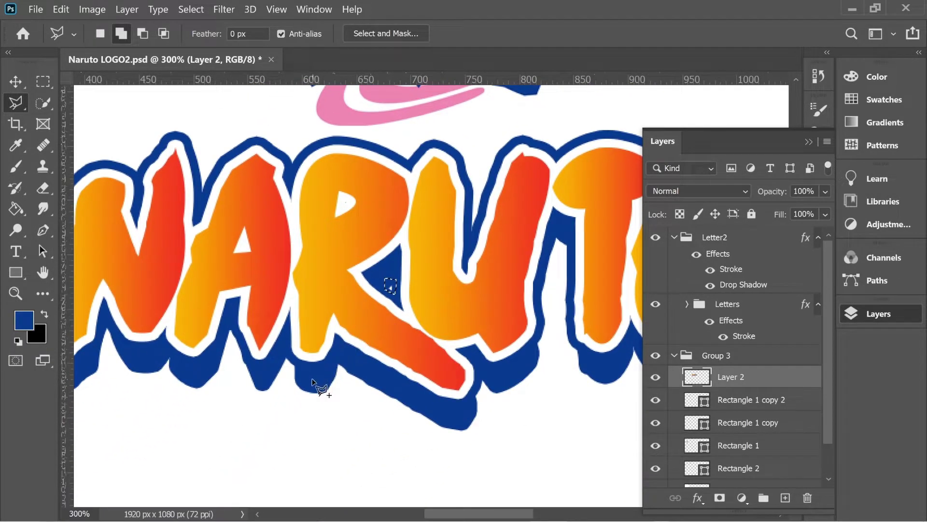
{"action": "left_click_drag", "start_coordinate": [452, 413], "coordinate": [391, 436]}
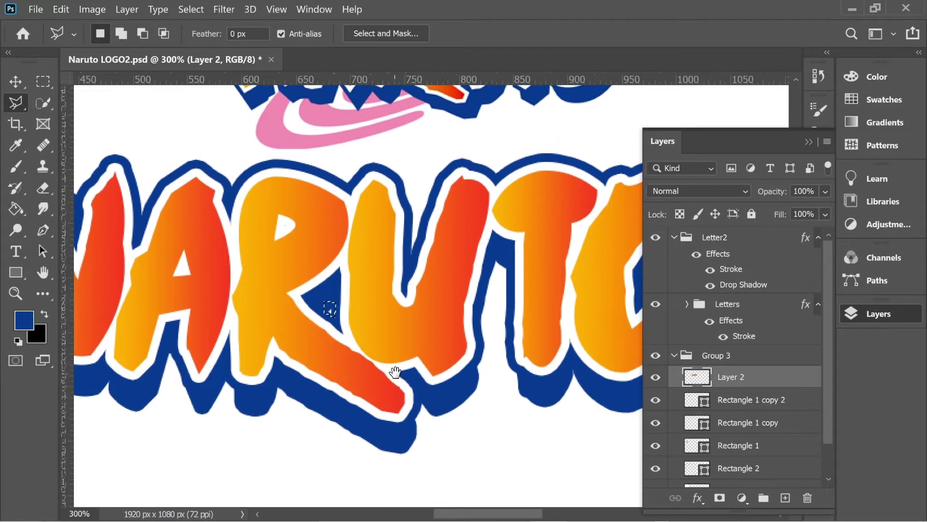
Add the remaining shadow-edge gaps, including those near U and T, and close the selection.
{"action": "left_click", "coordinate": [370, 445]}
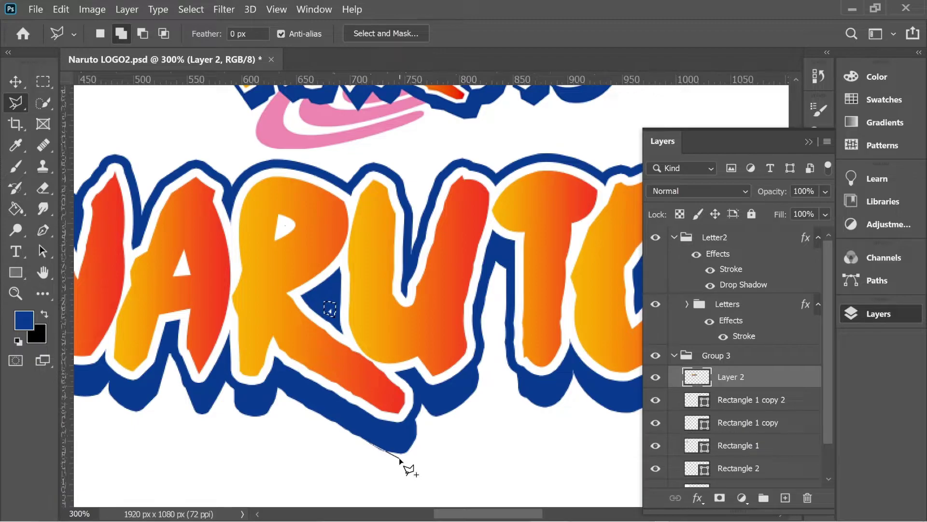
{"action": "left_click", "coordinate": [399, 458]}
{"action": "left_click", "coordinate": [466, 414]}
{"action": "left_click", "coordinate": [427, 409]}
{"action": "left_click", "coordinate": [344, 440]}
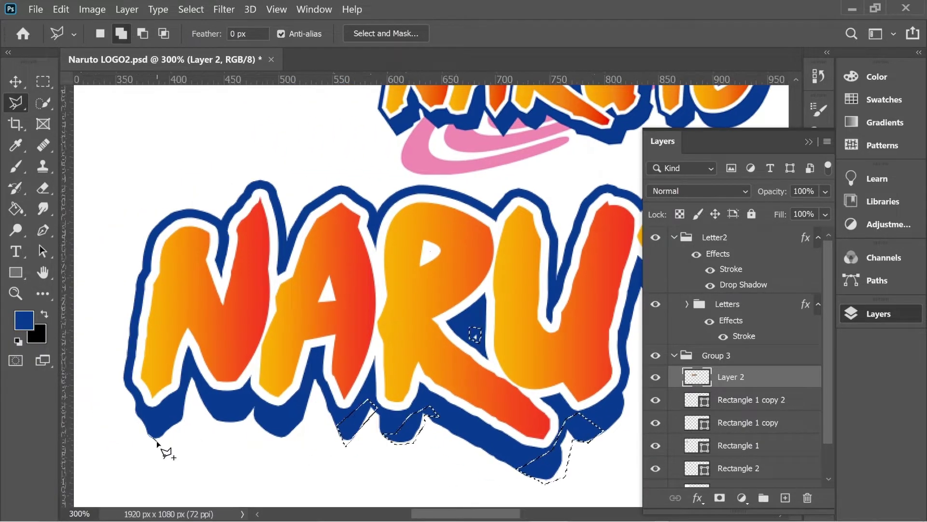
{"action": "scroll", "coordinate": [166, 453], "scroll_direction": "right", "scroll_amount": 5}
{"action": "left_click", "coordinate": [308, 305]}
{"action": "left_click", "coordinate": [319, 371]}
{"action": "left_click", "coordinate": [384, 418]}
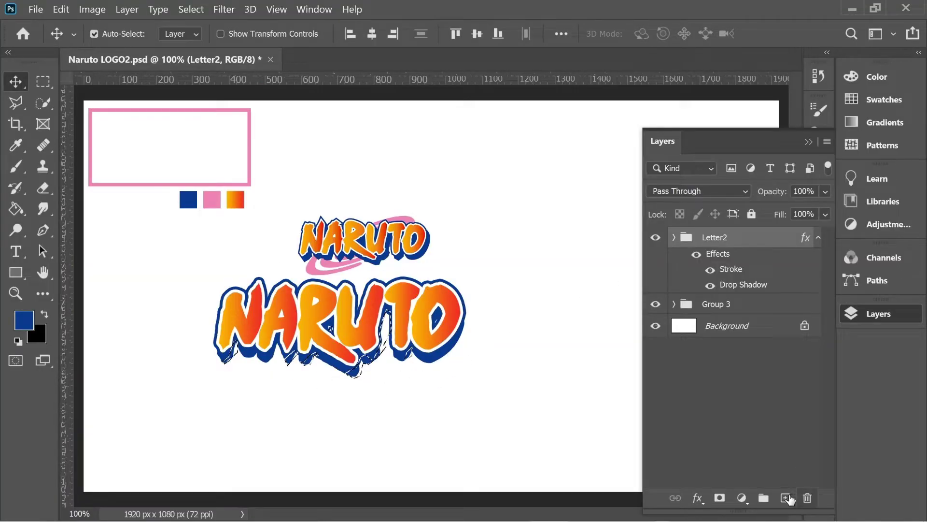
Fill the shadow gaps blue on a new layer and return the reference logo to its pink frame.
{"action": "left_click", "coordinate": [785, 497]}
{"action": "left_click", "coordinate": [15, 208]}
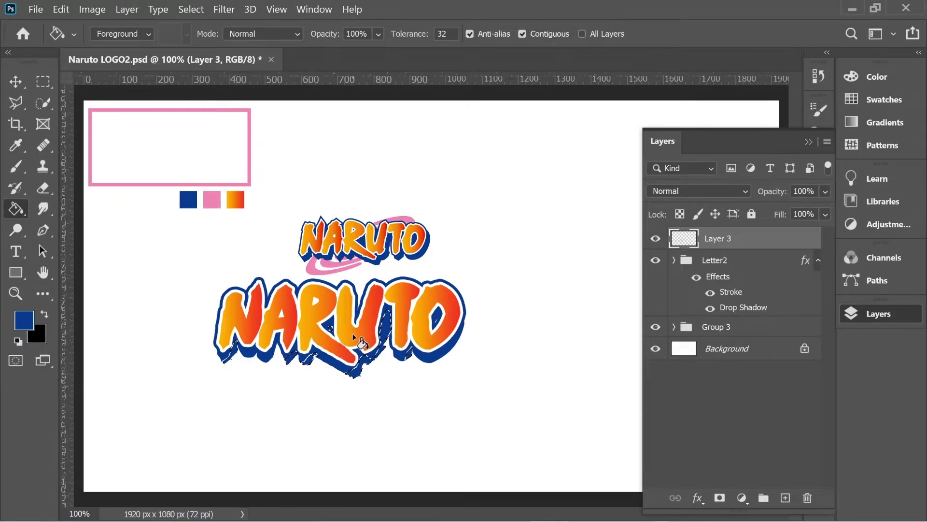
{"action": "left_click", "coordinate": [15, 82]}
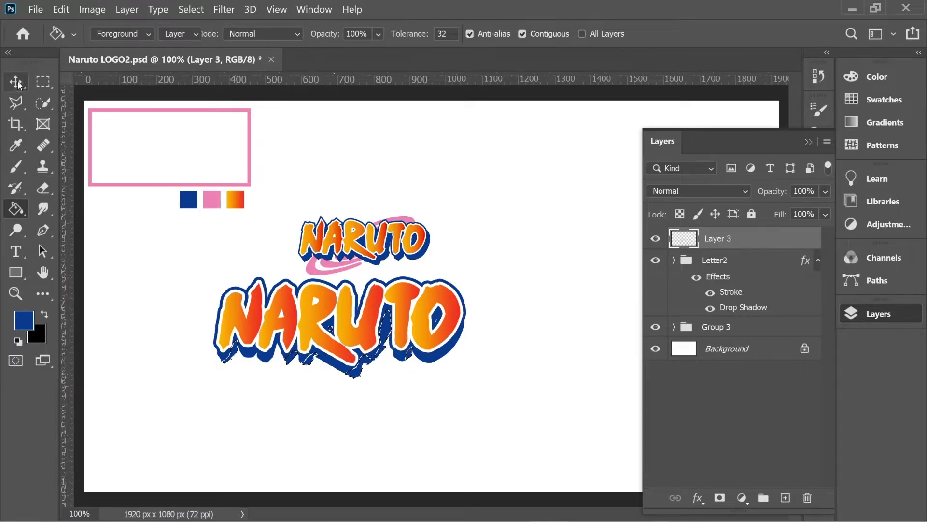
{"action": "left_click", "coordinate": [87, 212]}
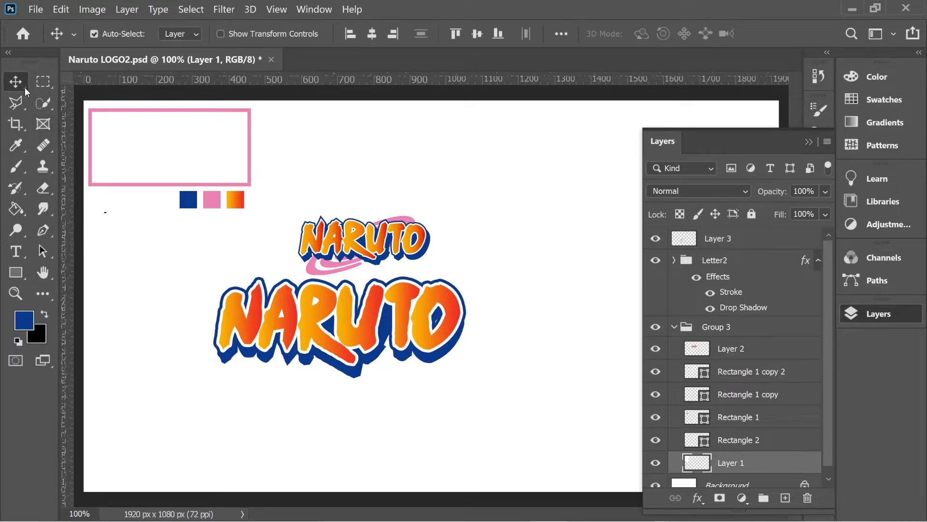
{"action": "left_click_drag", "start_coordinate": [366, 247], "coordinate": [175, 149]}
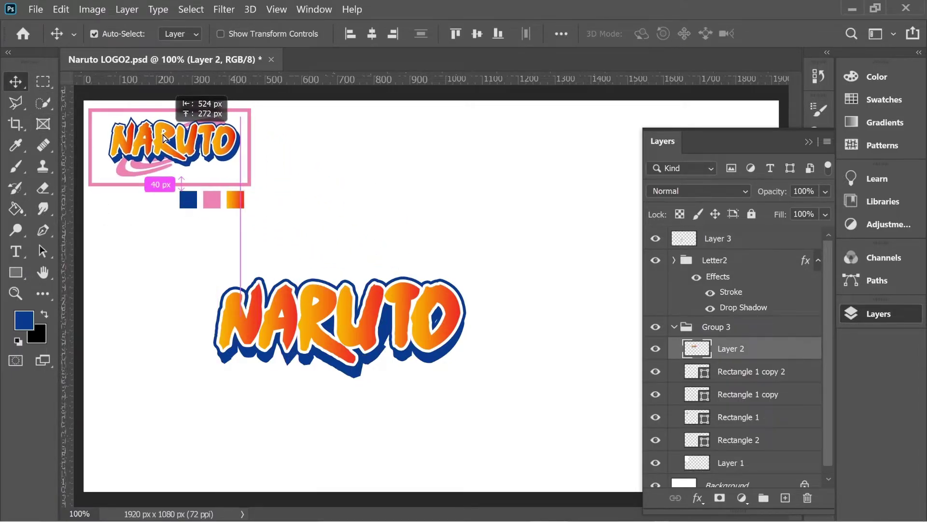
{"action": "left_click", "coordinate": [442, 217]}
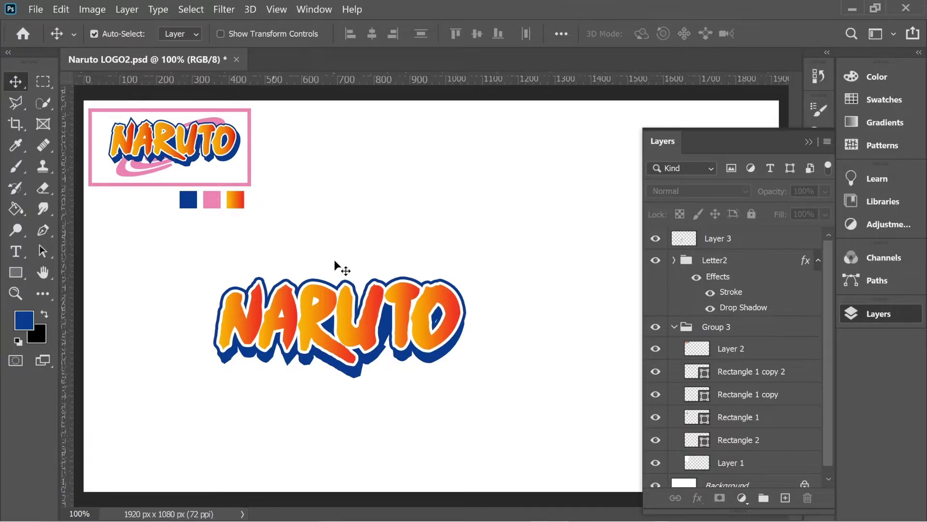
{"action": "left_click", "coordinate": [337, 283]}
Draw a large circle to the right of the NARUTO lettering.
{"action": "mouse_move", "coordinate": [514, 386]}
{"action": "left_mouse_down"}
{"action": "mouse_move", "coordinate": [218, 278]}
{"action": "mouse_move", "coordinate": [111, 269]}
{"action": "left_mouse_up"}
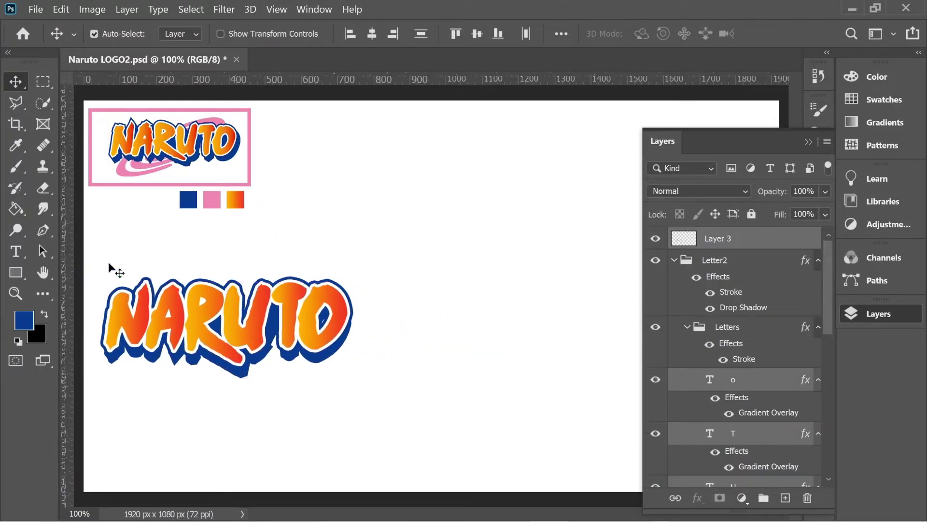
{"action": "left_click", "coordinate": [16, 275]}
{"action": "left_click_drag", "start_coordinate": [432, 383], "coordinate": [670, 146]}
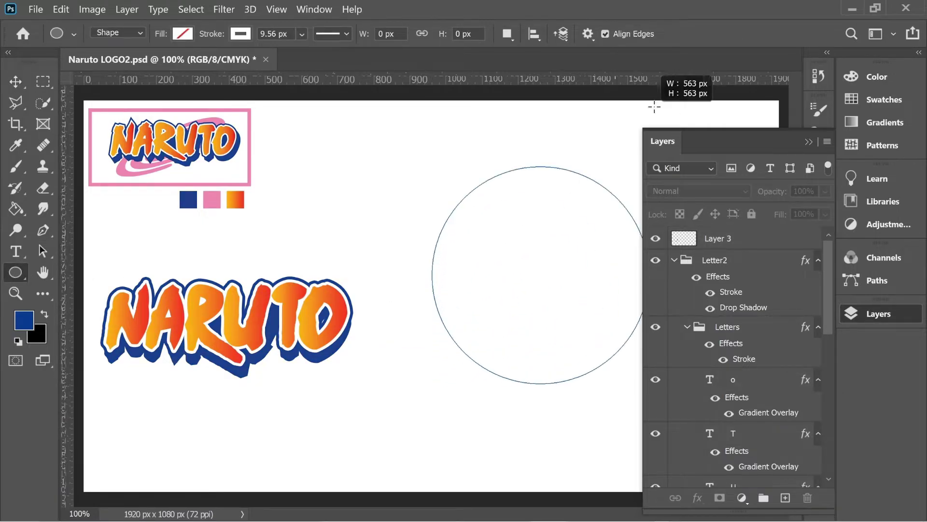
Give the circle a pink fill and no stroke.
{"action": "left_click", "coordinate": [39, 494]}
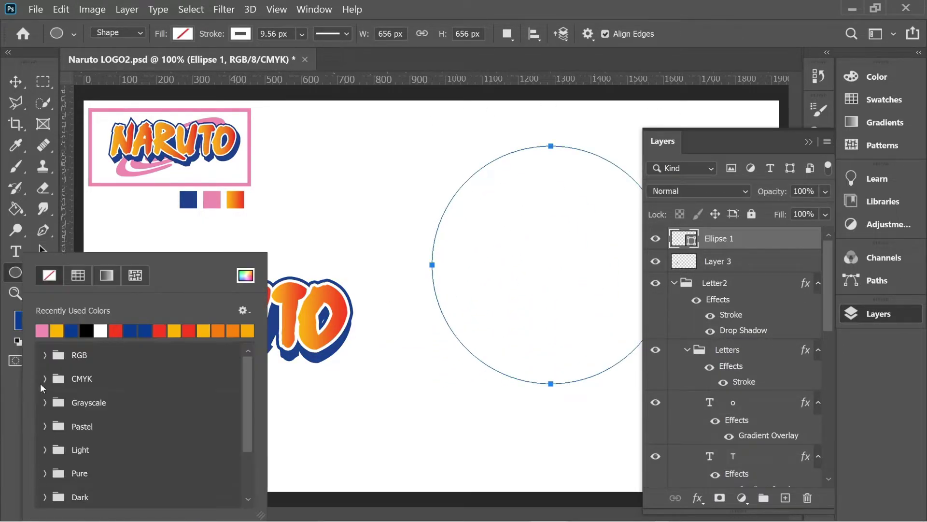
{"action": "left_click", "coordinate": [42, 330]}
{"action": "left_click", "coordinate": [7, 435]}
{"action": "left_click", "coordinate": [40, 494]}
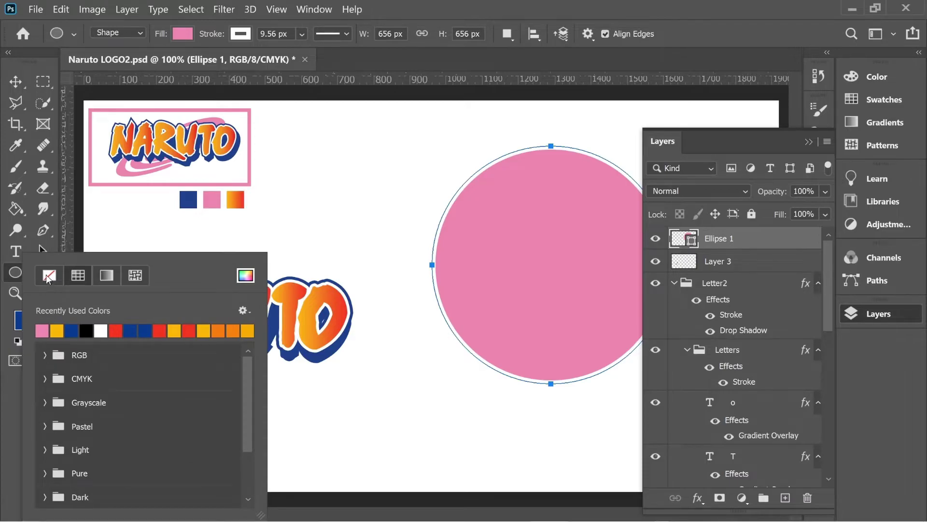
{"action": "left_click", "coordinate": [49, 277]}
{"action": "key", "text": "v"}
Move the pink circle down-left, rasterize Ellipse 1 and duplicate it.
{"action": "left_click_drag", "start_coordinate": [533, 276], "coordinate": [466, 334]}
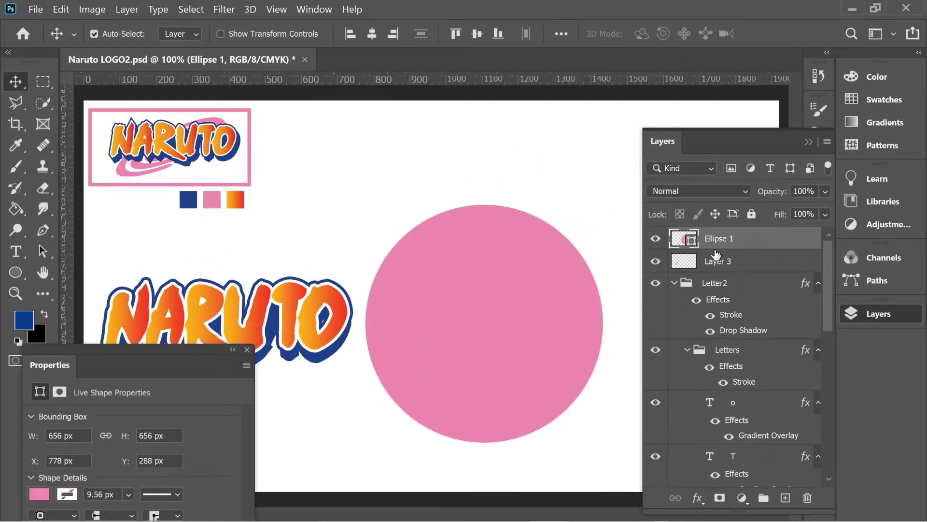
{"action": "right_click", "coordinate": [729, 246]}
{"action": "left_click", "coordinate": [549, 243]}
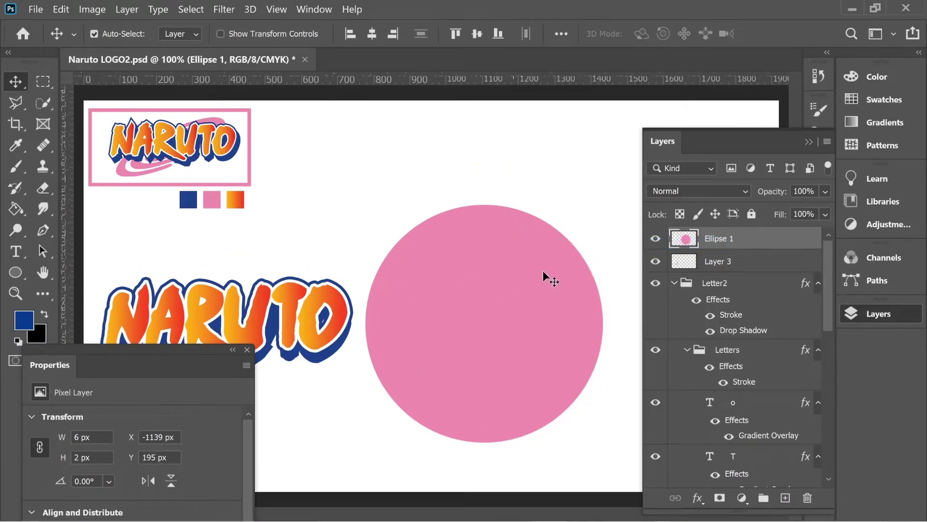
{"action": "key", "text": "ctrl"}
{"action": "key", "text": "ctrl+j"}
Cut an 85%-size centre out of the original circle, leaving the outer ring.
{"action": "key", "text": "ctrl"}
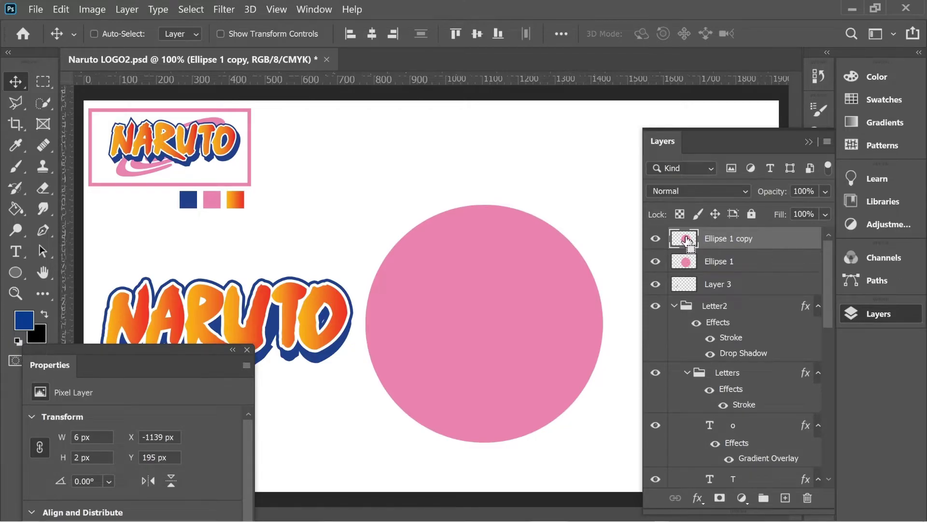
{"action": "left_click", "coordinate": [684, 239], "text": "ctrl"}
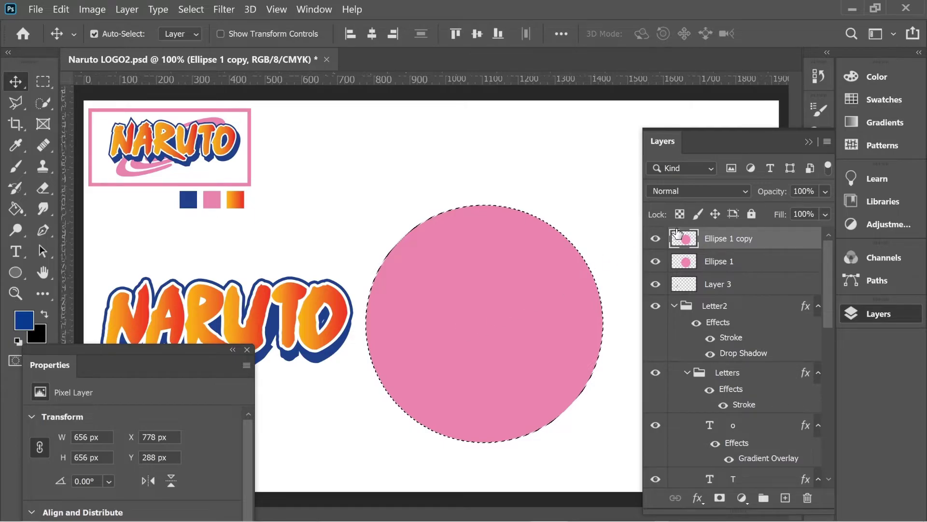
{"action": "key", "text": "ctrl+t"}
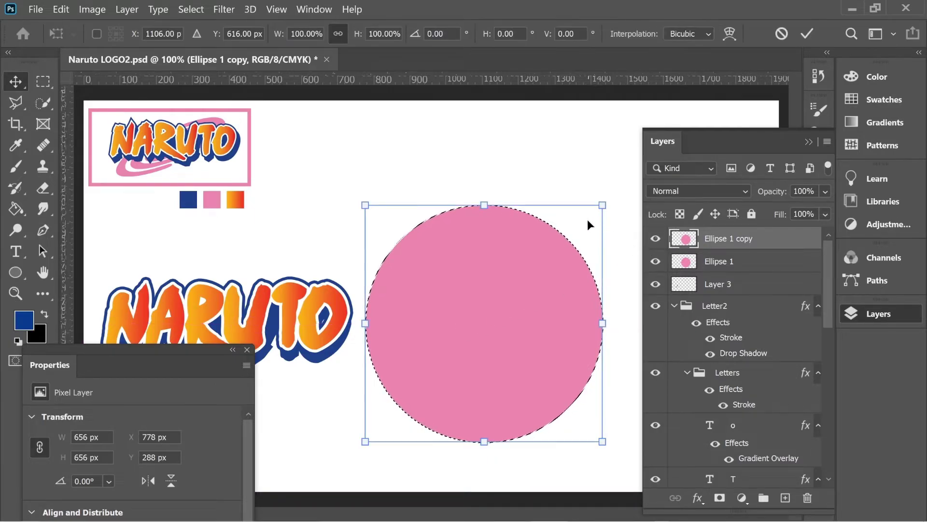
{"action": "left_click_drag", "start_coordinate": [602, 205], "coordinate": [583, 221]}
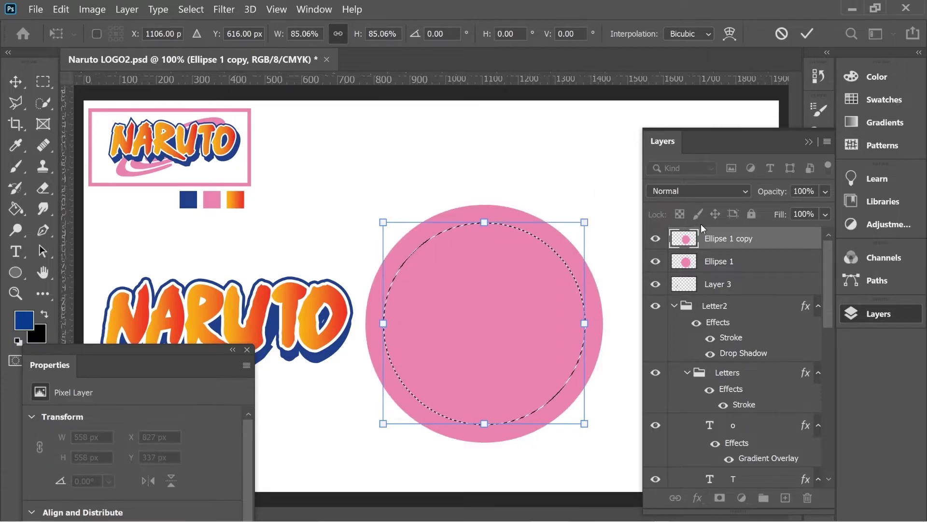
{"action": "left_click", "coordinate": [737, 263]}
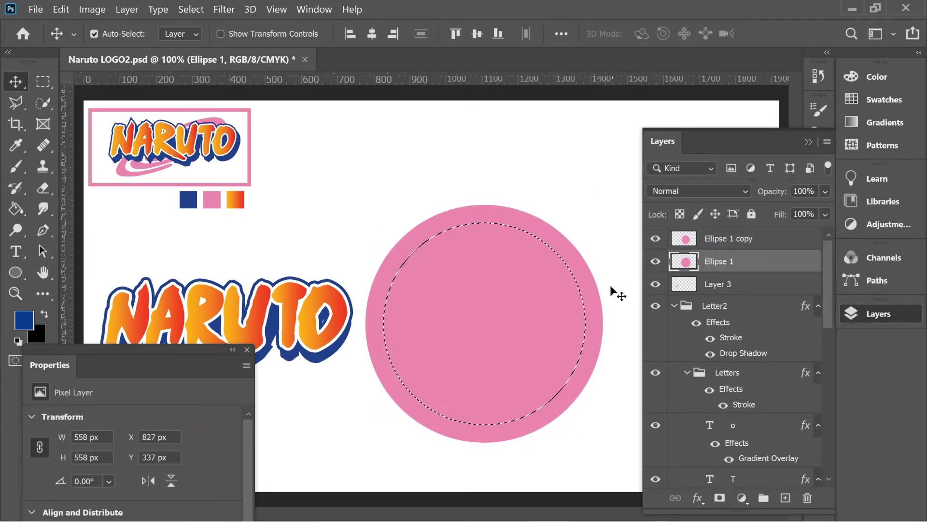
{"action": "key", "text": "Delete"}
{"action": "key", "text": "ctrl+d"}
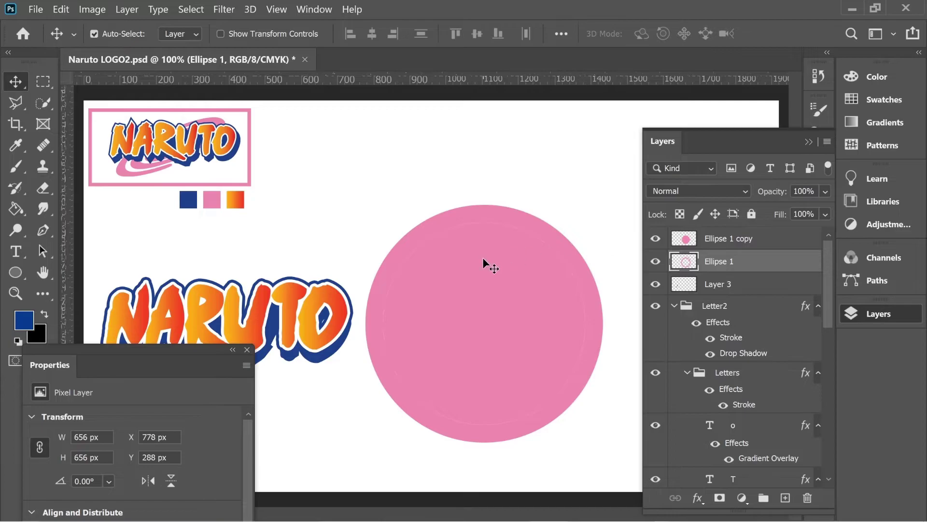
Scale the circle copy down to sit inside the outer ring.
{"action": "left_click", "coordinate": [487, 262]}
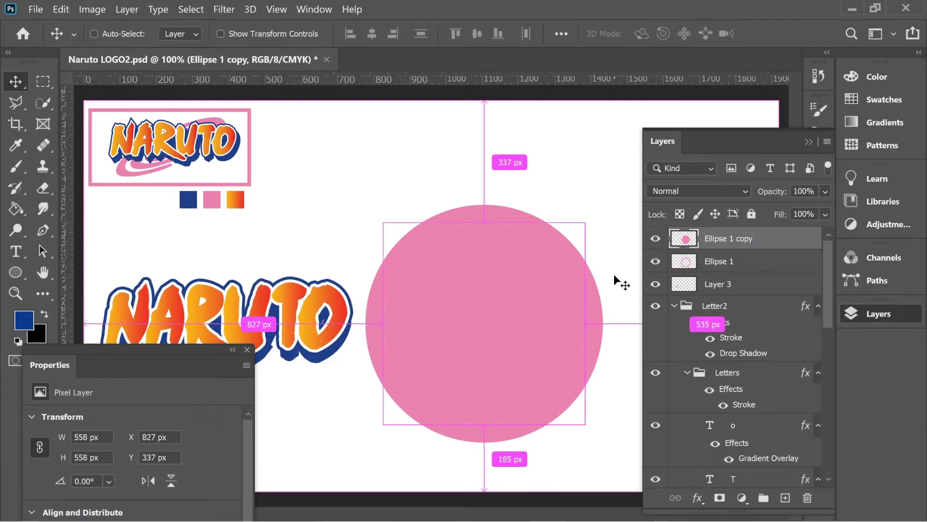
{"action": "key", "text": "ctrl+t"}
{"action": "left_click_drag", "start_coordinate": [586, 223], "coordinate": [569, 238]}
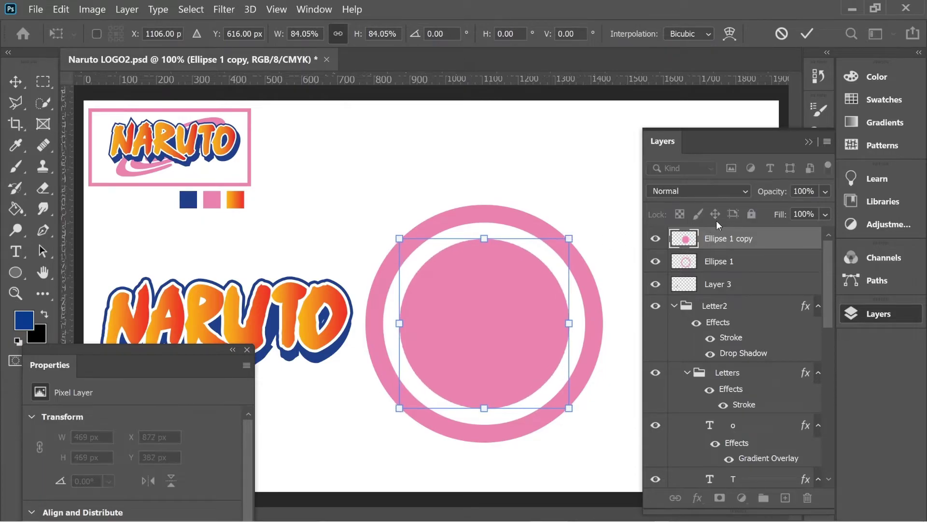
{"action": "key", "text": "Return"}
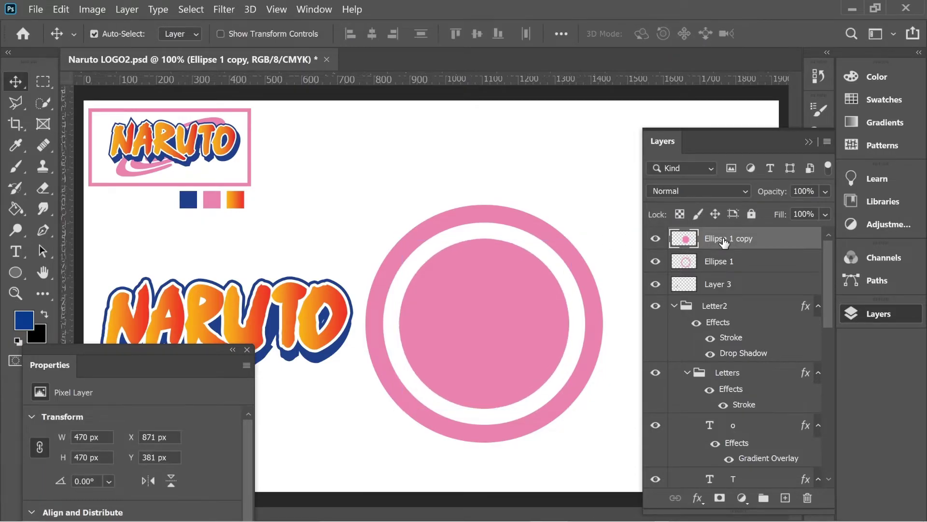
Duplicate the inner circle and hollow the middle circle into a second ring.
{"action": "key", "text": "ctrl+j"}
{"action": "left_click", "coordinate": [685, 239], "text": "ctrl"}
{"action": "key", "text": "ctrl+t"}
{"action": "left_click_drag", "start_coordinate": [569, 238], "coordinate": [529, 275]}
{"action": "left_click", "coordinate": [728, 262]}
{"action": "key", "text": "Delete"}
{"action": "key", "text": "ctrl+d"}
{"action": "left_click", "coordinate": [732, 239]}
Duplicate the smallest circle and hollow it into the innermost ring.
{"action": "key", "text": "ctrl+t"}
{"action": "key", "text": "Return"}
{"action": "key", "text": "ctrl+j"}
{"action": "left_click", "coordinate": [685, 239], "text": "ctrl"}
{"action": "key", "text": "ctrl+t"}
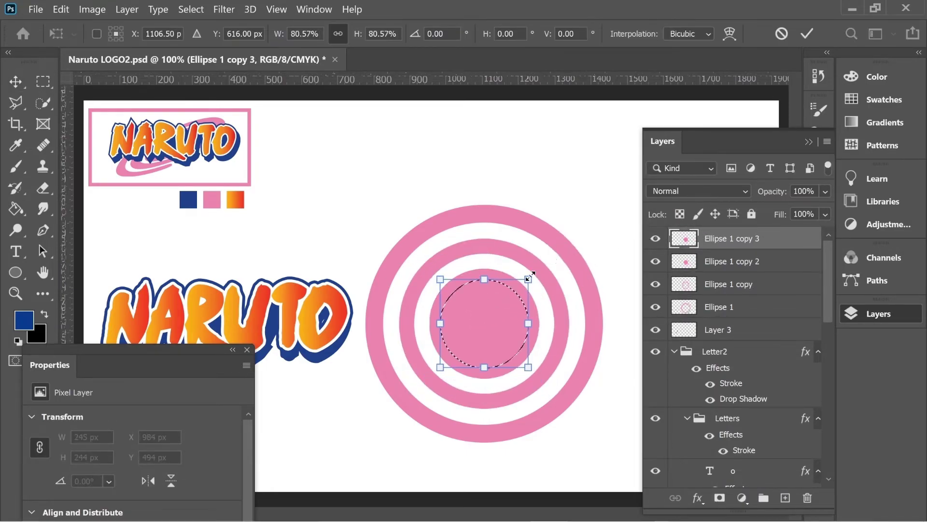
{"action": "key", "text": "Return"}
{"action": "left_click", "coordinate": [731, 261]}
{"action": "key", "text": "Delete"}
{"action": "key", "text": "ctrl+d"}
{"action": "key", "text": "Delete"}
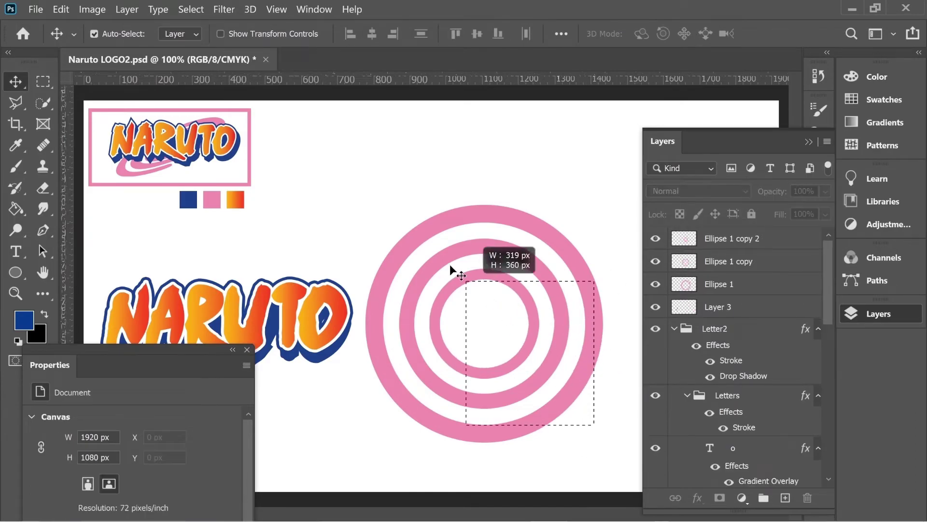
Merge the three ring layers into a single layer.
{"action": "left_click_drag", "start_coordinate": [600, 425], "coordinate": [484, 251]}
{"action": "right_click", "coordinate": [725, 266]}
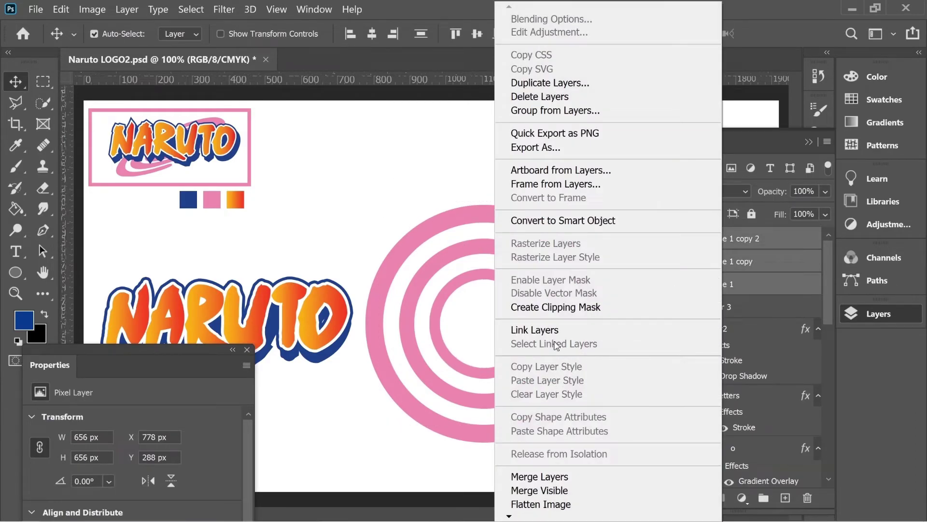
{"action": "left_click", "coordinate": [540, 476]}
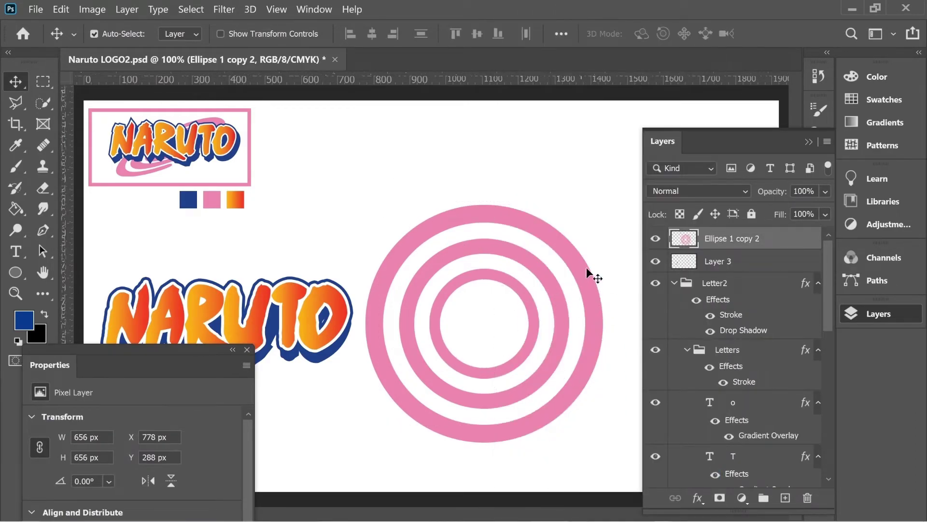
Scale the merged rings to about 73% and place them over NARUTO.
{"action": "key", "text": "ctrl+t"}
{"action": "left_click_drag", "start_coordinate": [602, 205], "coordinate": [532, 290]}
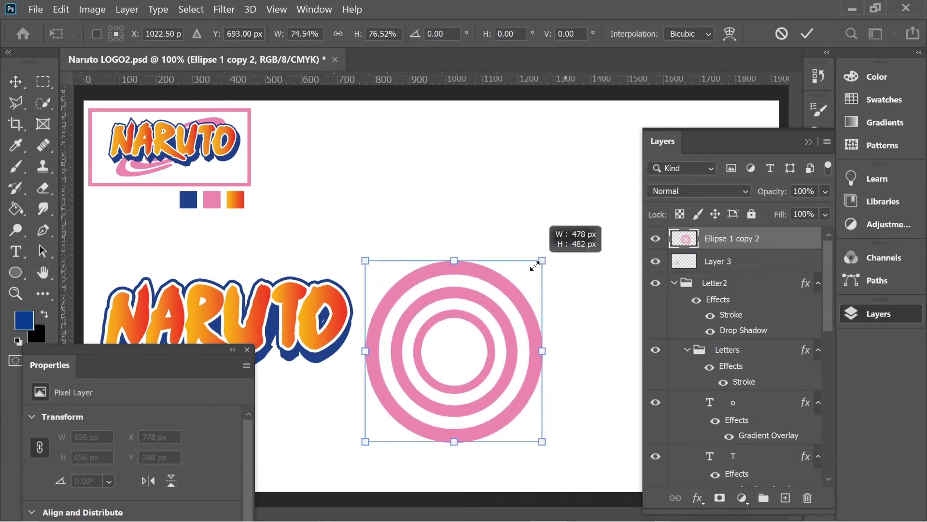
{"action": "left_click_drag", "start_coordinate": [533, 289], "coordinate": [553, 283]}
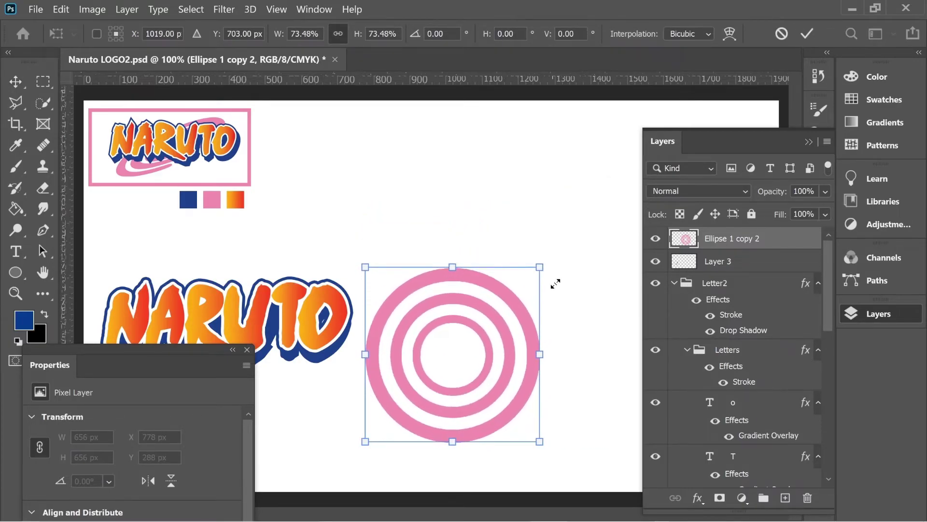
{"action": "left_click_drag", "start_coordinate": [520, 314], "coordinate": [287, 283]}
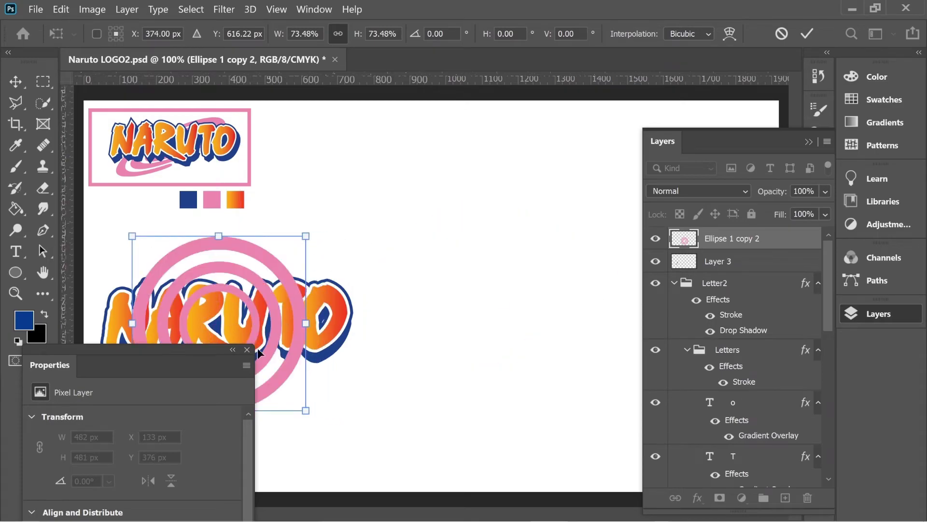
{"action": "left_click", "coordinate": [247, 350]}
{"action": "left_click", "coordinate": [58, 9]}
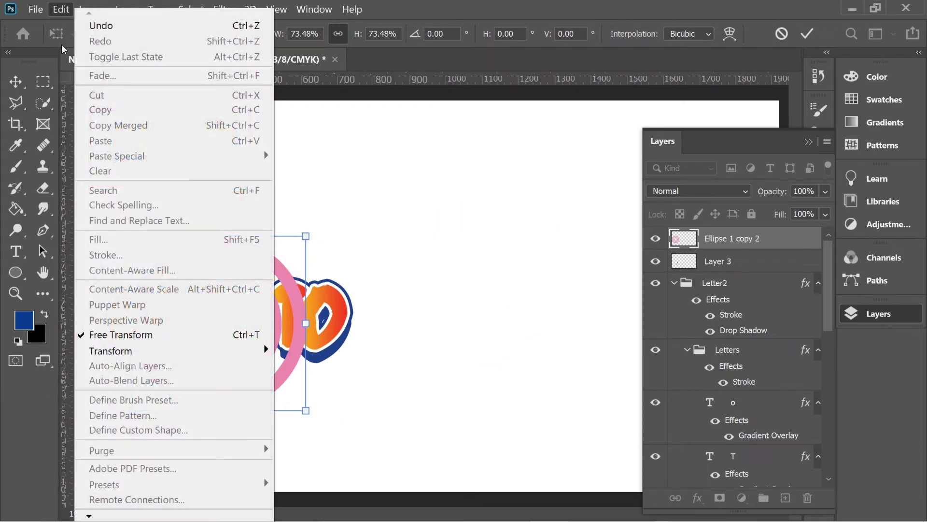
{"action": "mouse_move", "coordinate": [111, 350]}
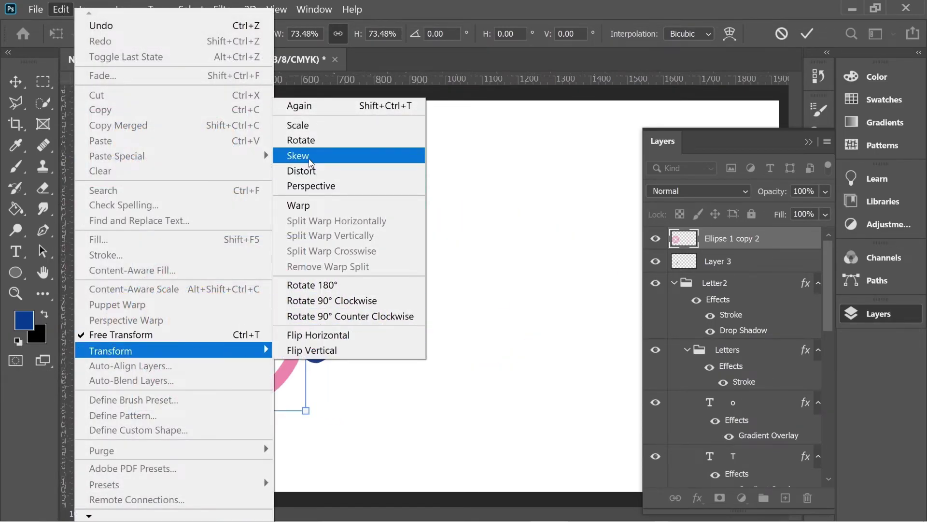
Skew the rings to about -44° and commit the transform.
{"action": "left_click", "coordinate": [304, 156]}
{"action": "left_click_drag", "start_coordinate": [218, 237], "coordinate": [378, 238]}
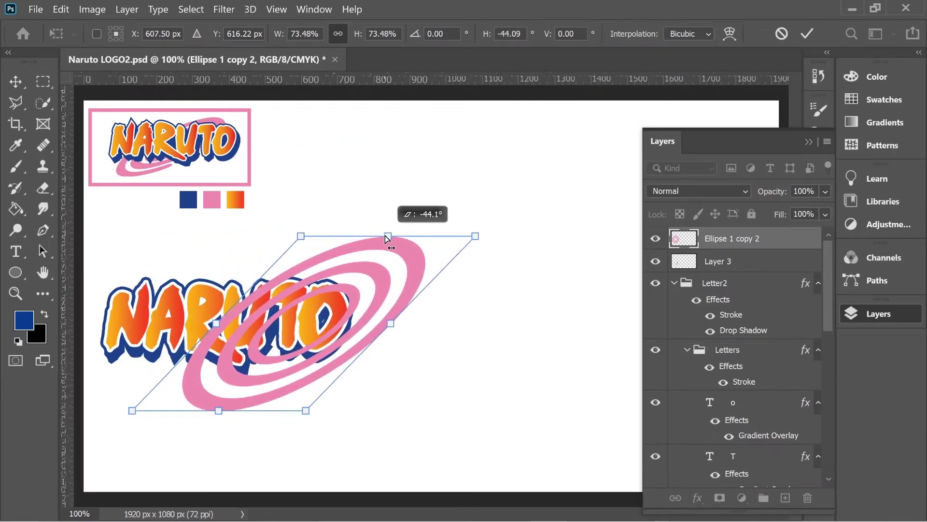
{"action": "left_click_drag", "start_coordinate": [379, 238], "coordinate": [340, 256]}
{"action": "key", "text": "Return"}
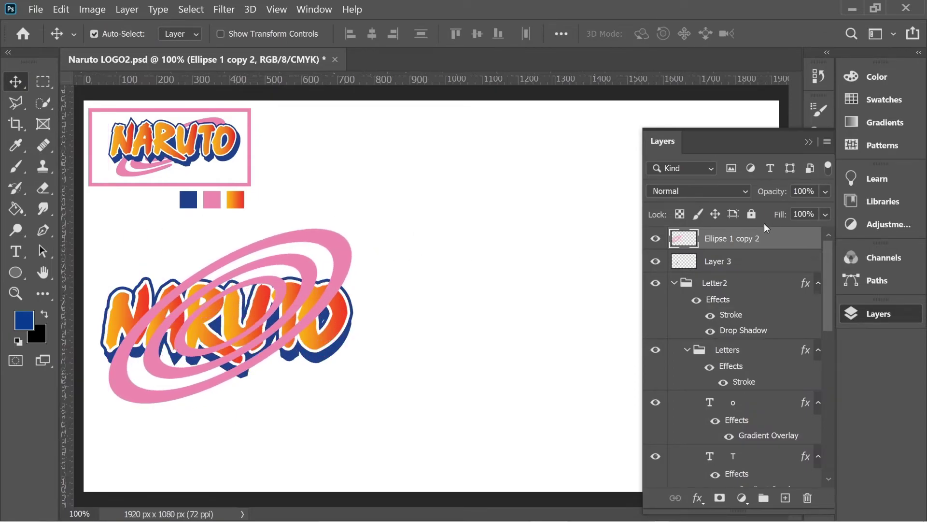
Move the ring layer below the Letter2 group and nudge it down-left.
{"action": "left_click", "coordinate": [675, 283]}
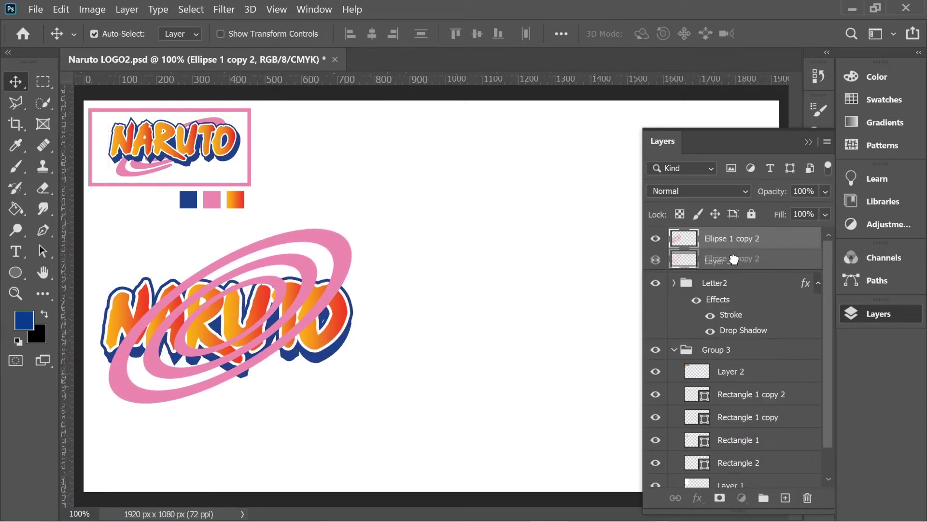
{"action": "left_click_drag", "start_coordinate": [735, 244], "coordinate": [707, 344]}
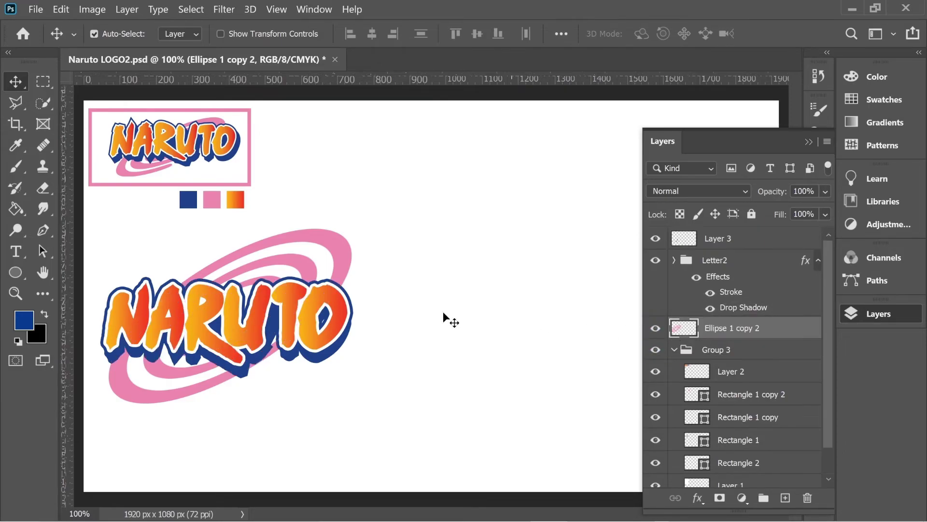
{"action": "left_click_drag", "start_coordinate": [266, 305], "coordinate": [263, 312]}
{"action": "left_click", "coordinate": [29, 104]}
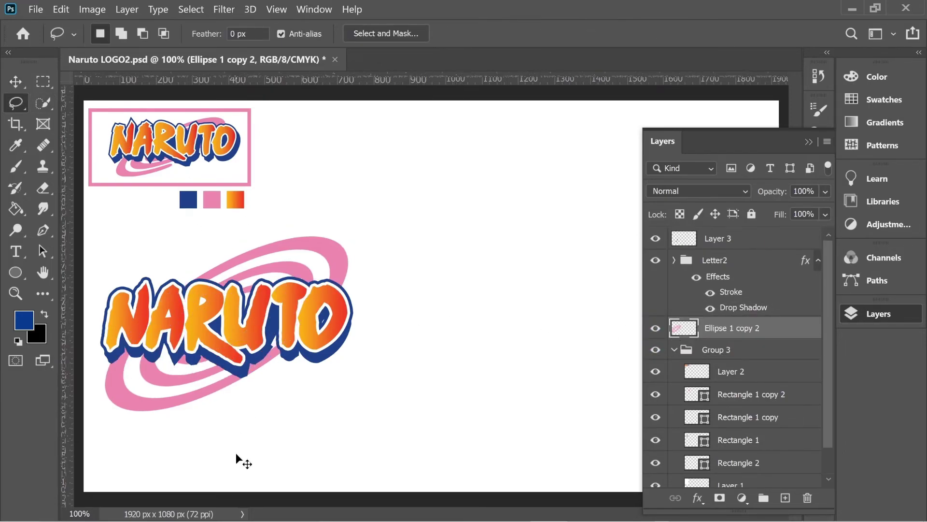
Lasso and delete the stray ring tail below NARU, then zoom back out.
{"action": "key", "text": "ctrl+plus"}
{"action": "key", "text": "ctrl+plus"}
{"action": "left_click_drag", "start_coordinate": [225, 437], "coordinate": [395, 290]}
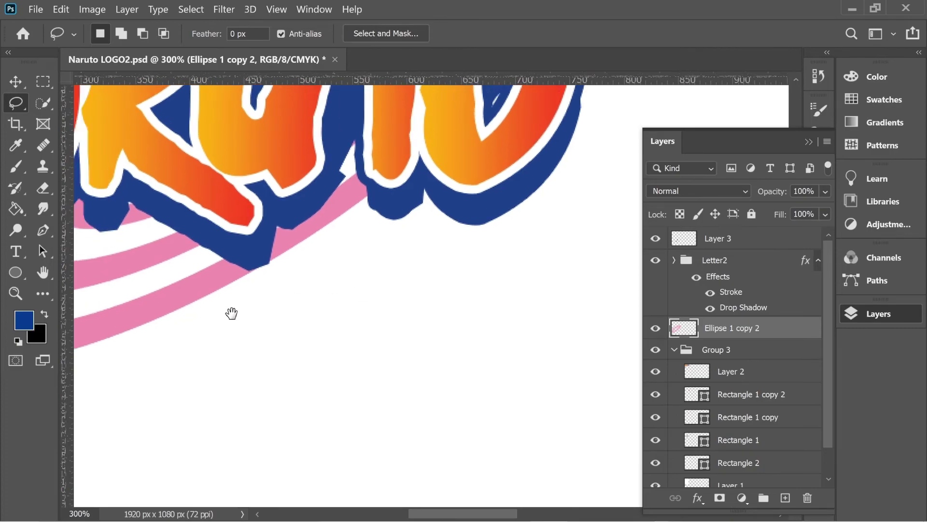
{"action": "left_click_drag", "start_coordinate": [232, 315], "coordinate": [406, 372]}
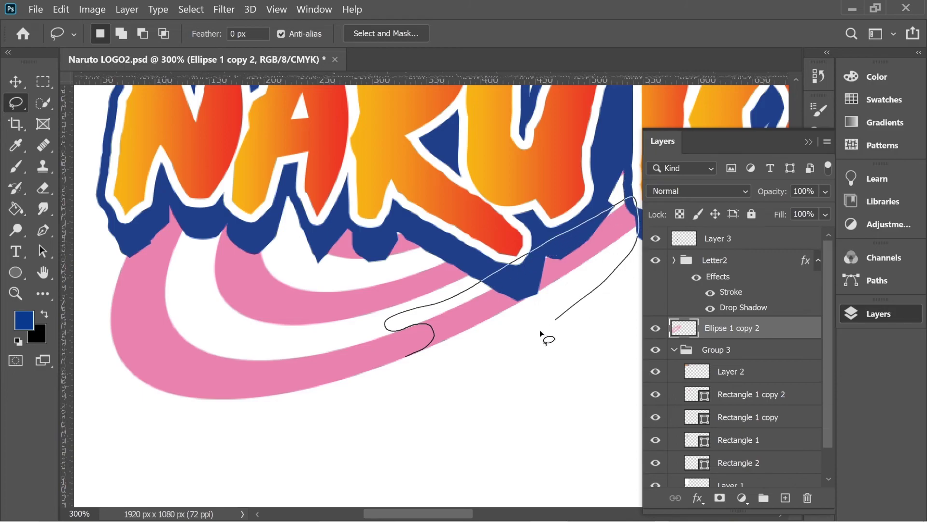
{"action": "left_click_drag", "start_coordinate": [540, 332], "coordinate": [404, 366]}
{"action": "key", "text": "Delete"}
{"action": "key", "text": "ctrl+d"}
{"action": "key", "text": "ctrl+minus"}
{"action": "key", "text": "ctrl+minus"}
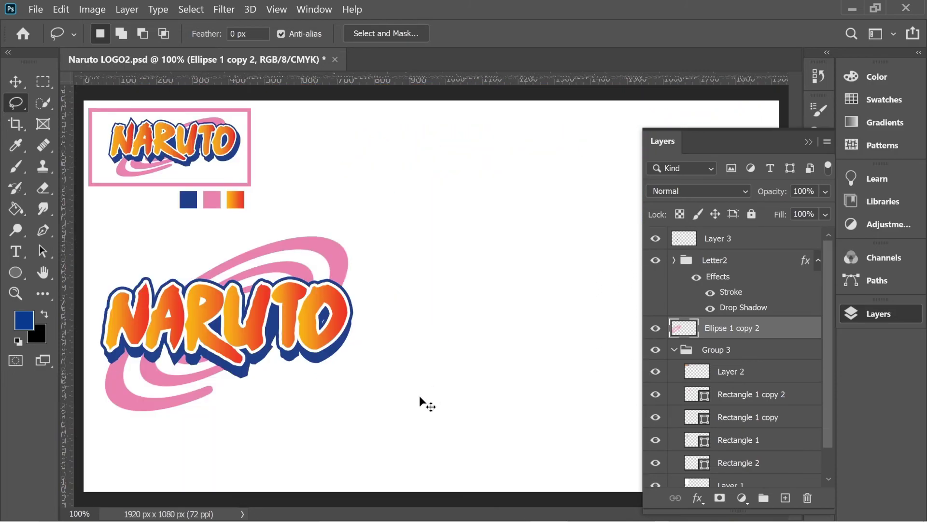